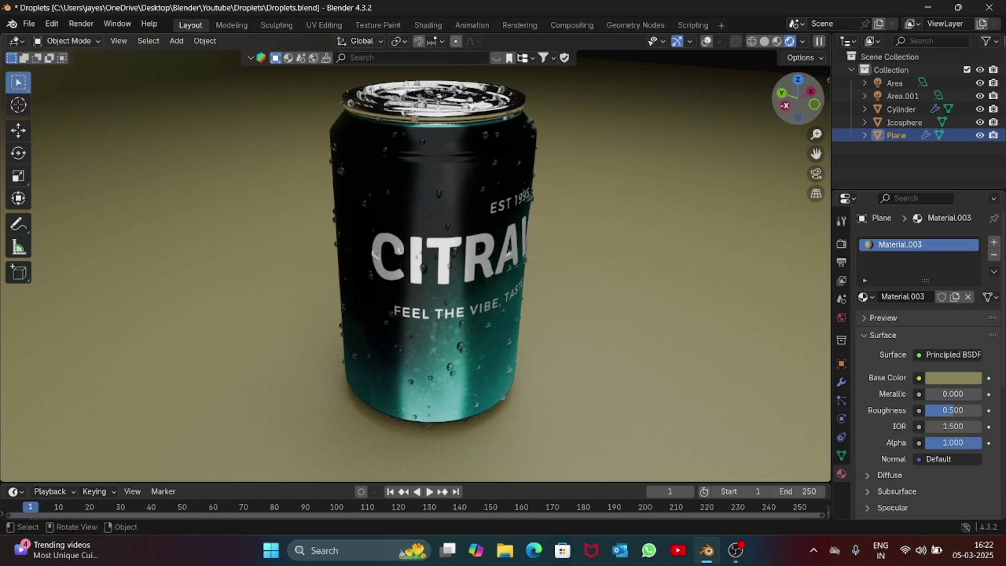
# Inspect the water droplets on the finished can from several sides, close up and from farther away.
pyautogui.moveTo(798, 99)
pyautogui.mouseDown()
pyautogui.moveTo(828, 88)
pyautogui.moveTo(812, 89)
pyautogui.moveTo(828, 102)
pyautogui.moveTo(805, 102)
pyautogui.mouseUp()
pyautogui.scroll(5, 411, 257)
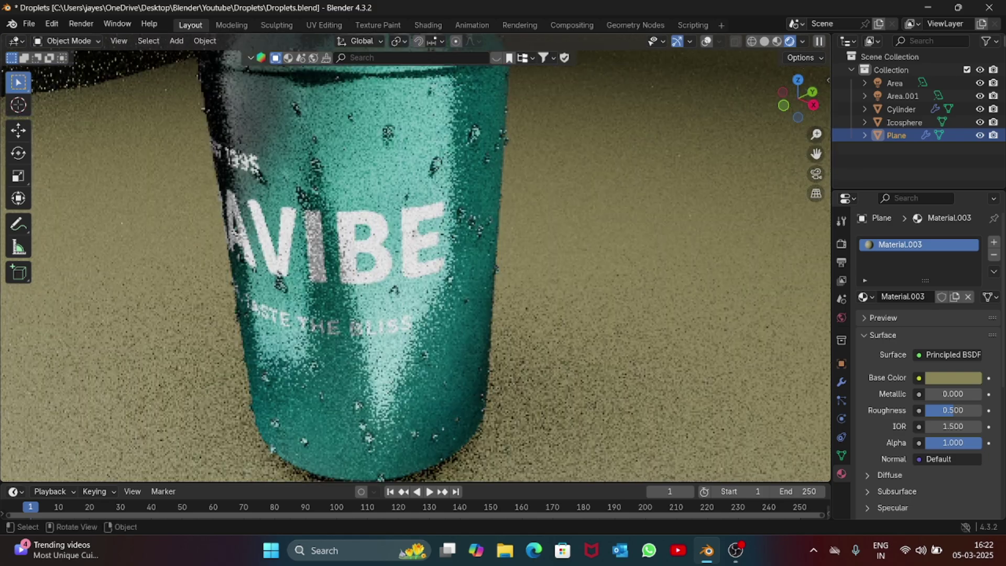
pyautogui.scroll(-5, 415, 216)
pyautogui.moveTo(798, 97); pyautogui.dragTo(882, 114)
pyautogui.scroll(-3, 415, 257)
pyautogui.scroll(3, 415, 256)
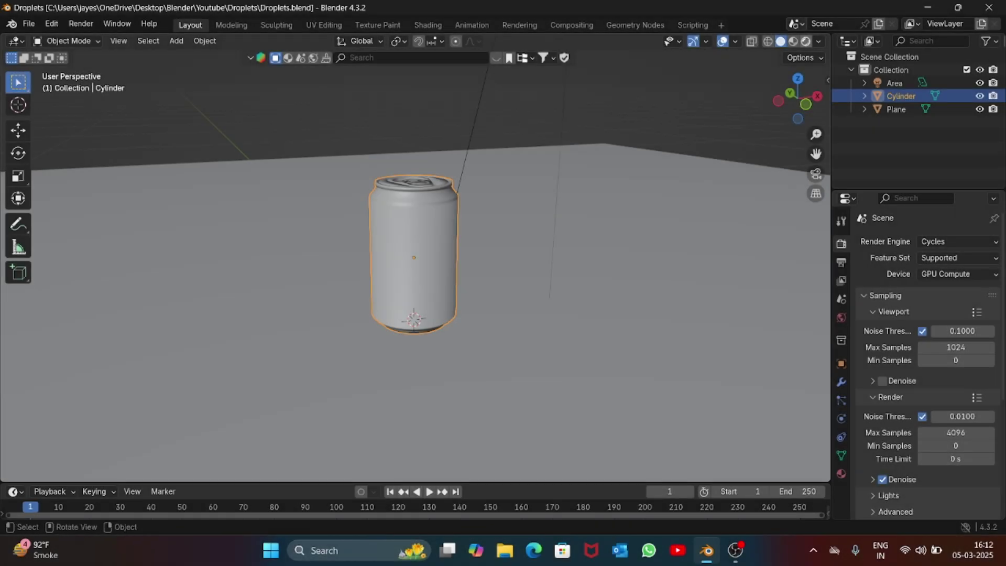
# Show the can in Rendered shading, split the viewport, and make the new area a Geometry Node Editor without its sidebar.
pyautogui.press('z')
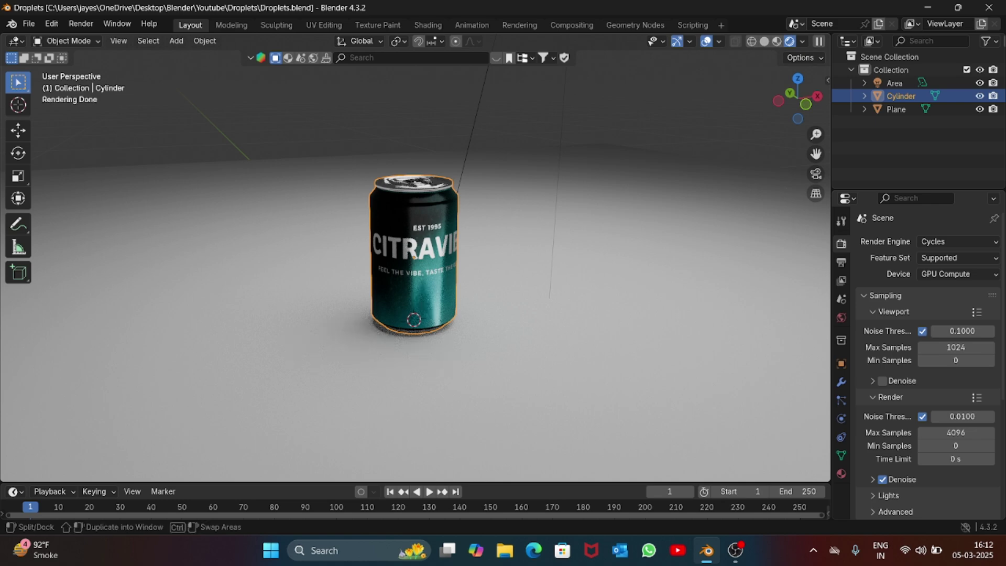
pyautogui.moveTo(828, 36)
pyautogui.mouseDown()
pyautogui.moveTo(469, 61)
pyautogui.moveTo(465, 42)
pyautogui.mouseUp()
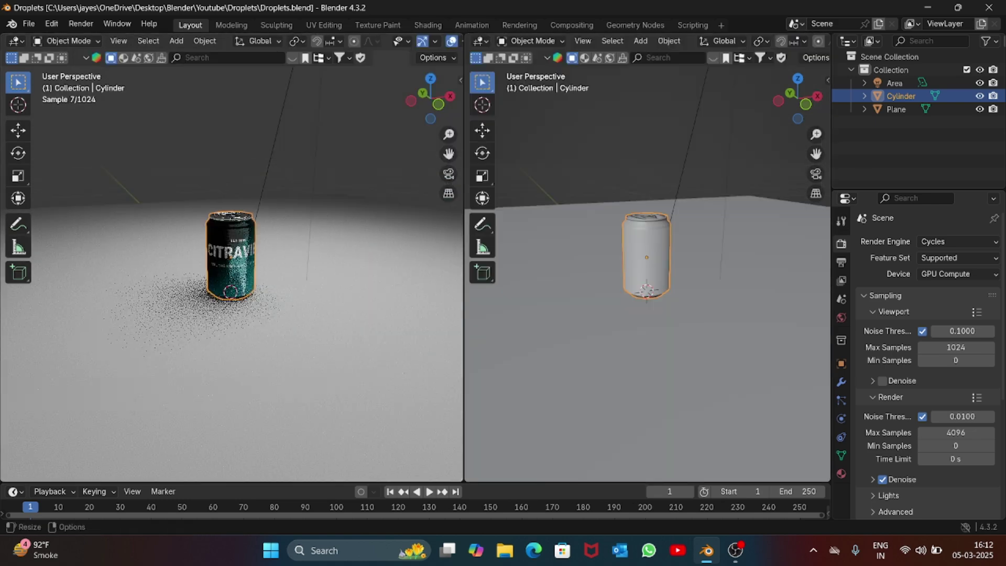
pyautogui.click(479, 40)
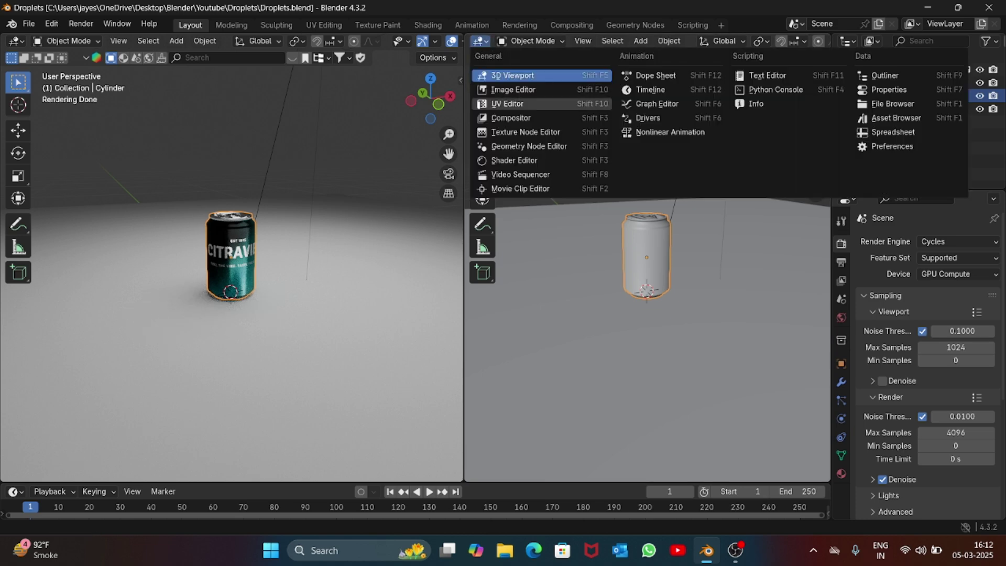
pyautogui.click(528, 146)
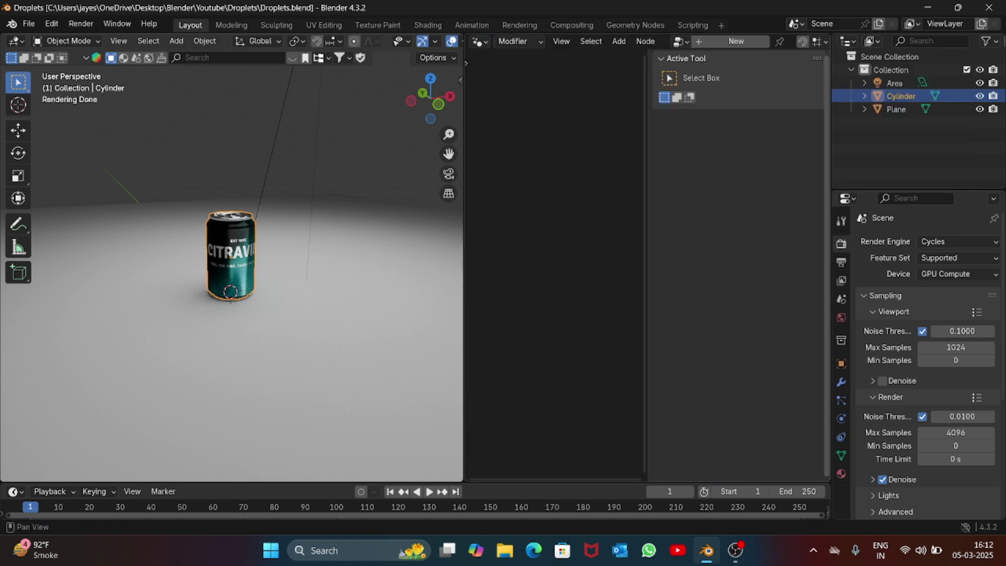
pyautogui.press('n')
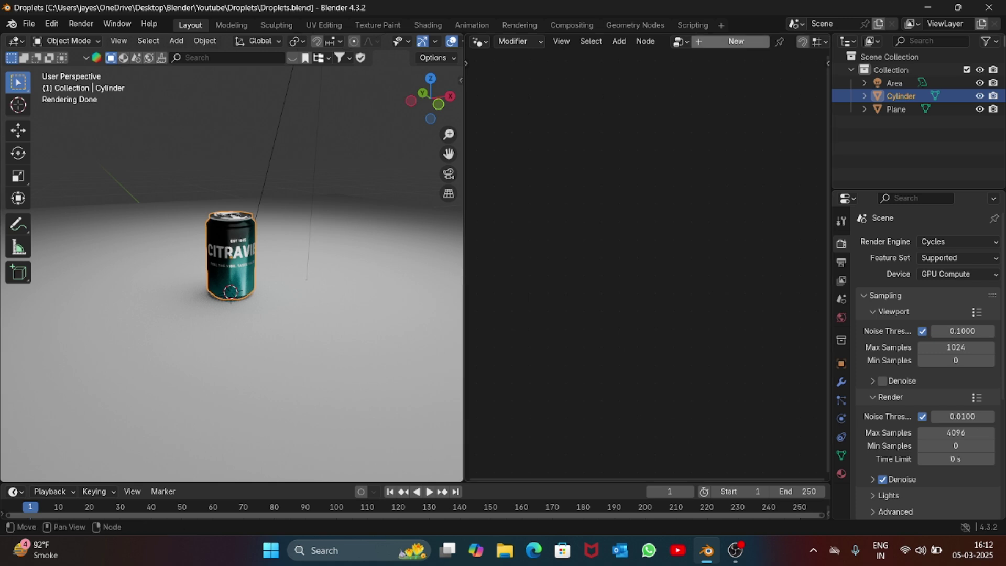
# Create a new geometry node tree on the can and spread its Group Input and Group Output nodes apart.
pyautogui.click(736, 41)
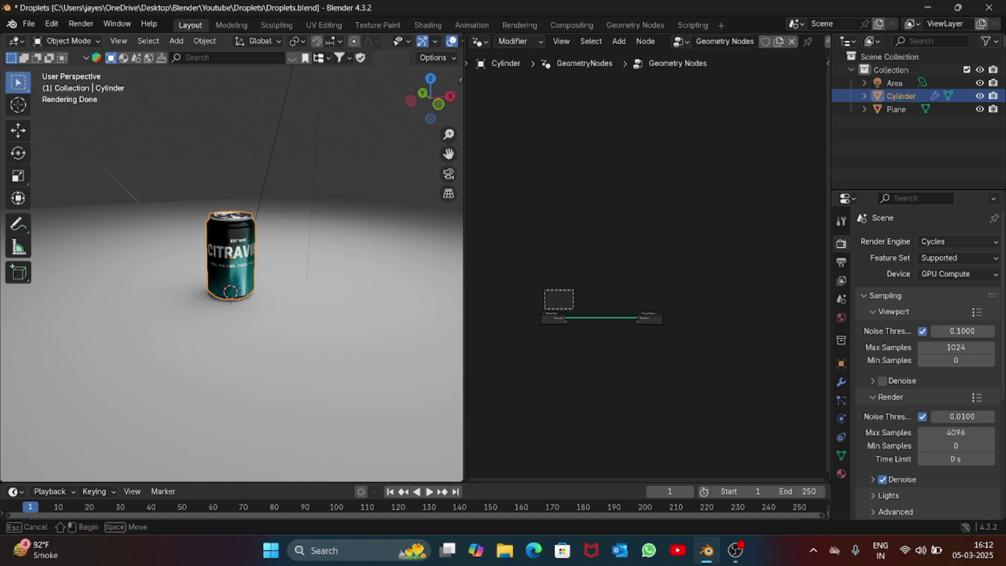
pyautogui.press('a')
pyautogui.press('g')
pyautogui.click(650, 267)
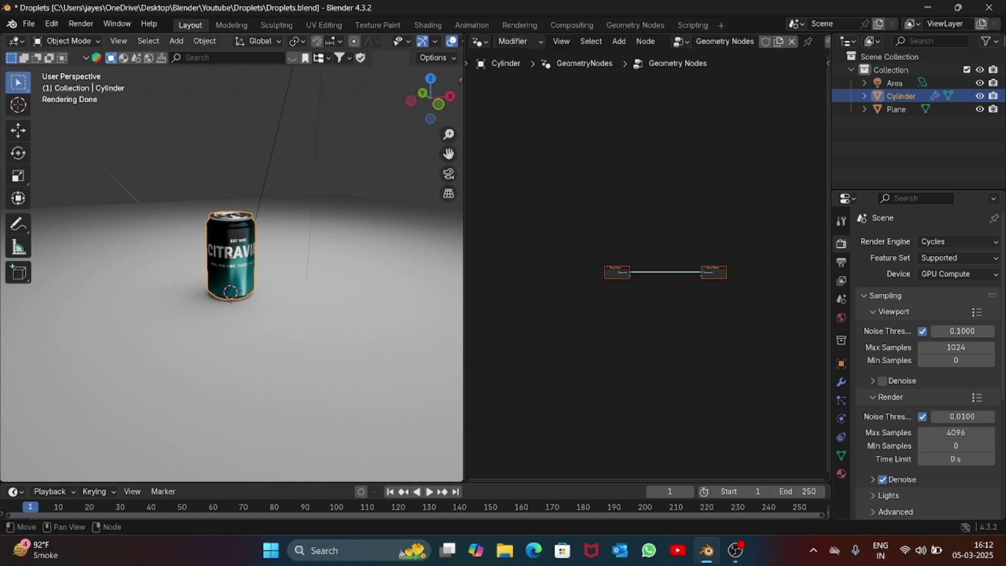
pyautogui.scroll(6, 649, 266)
pyautogui.click(596, 278)
pyautogui.moveTo(595, 278); pyautogui.dragTo(536, 273)
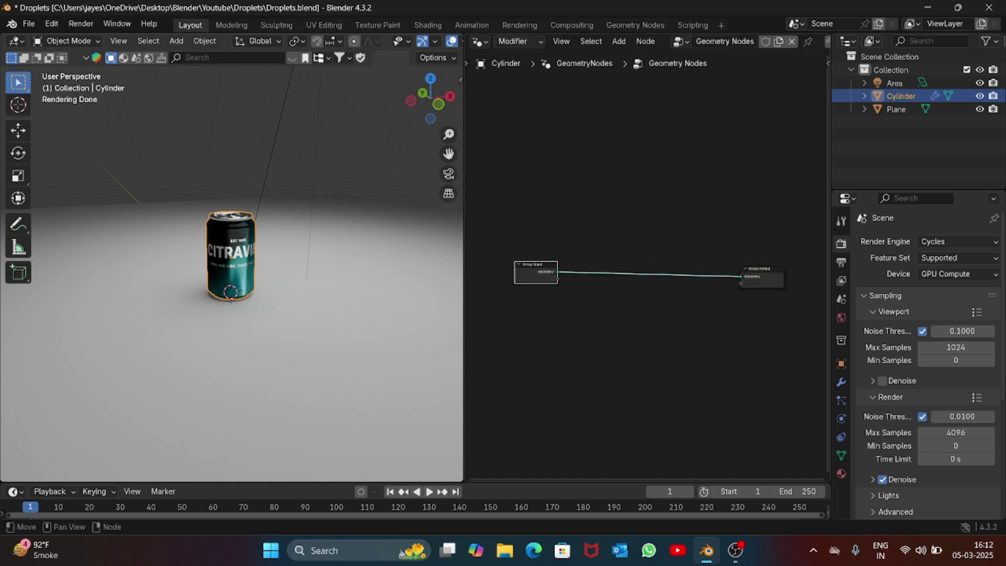
# Add an ico sphere mesh and move it along the negative X axis, clear of the can.
pyautogui.scroll(-3, 231, 256)
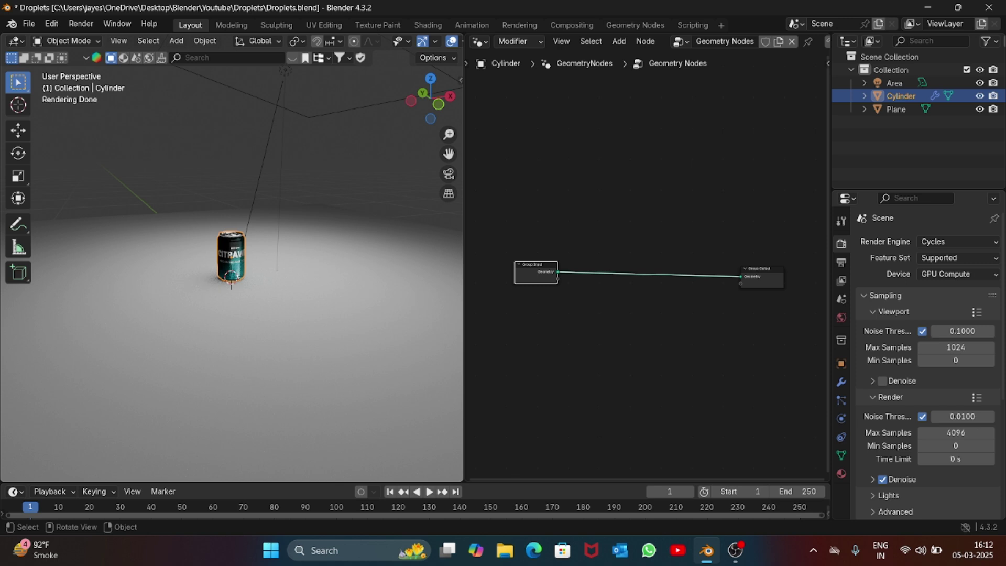
pyautogui.hotkey('shift', 'a')
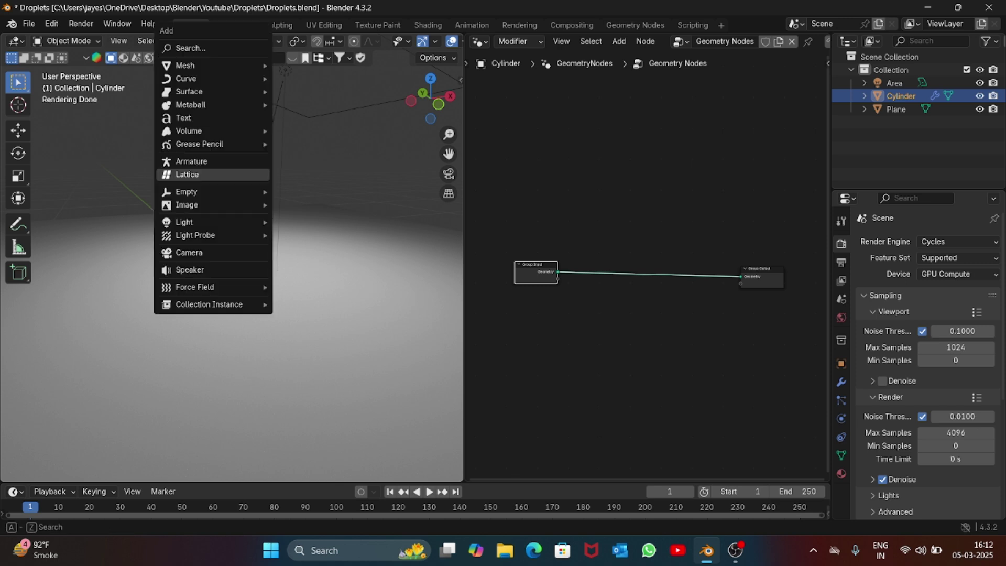
pyautogui.moveTo(214, 65)
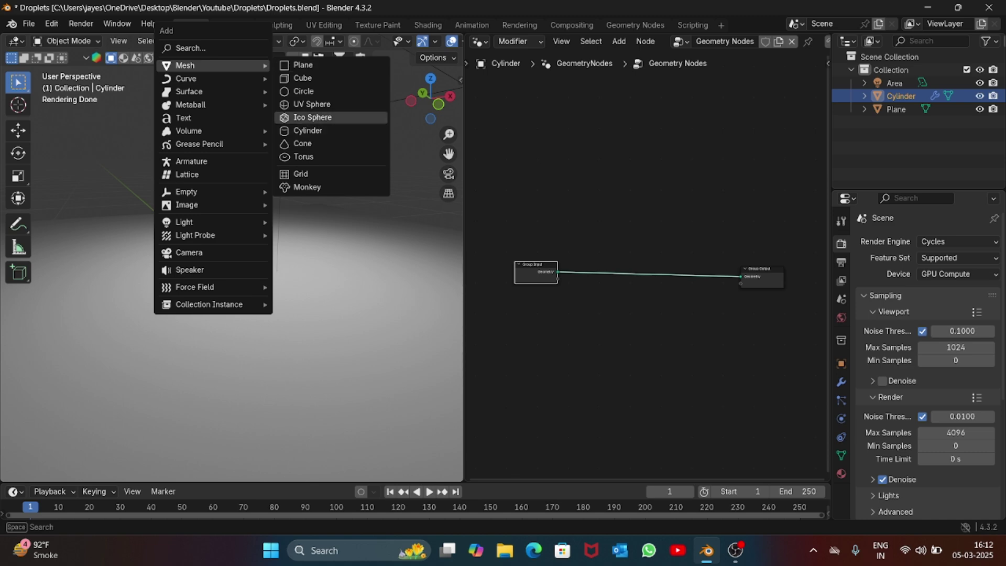
pyautogui.click(313, 117)
pyautogui.scroll(-5, 231, 268)
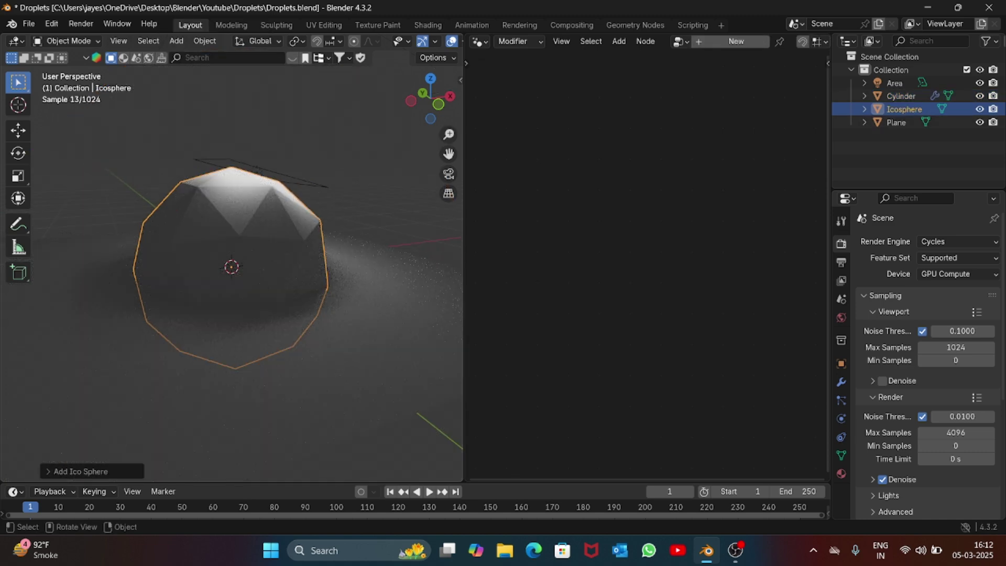
pyautogui.press('g')
pyautogui.press('y')
pyautogui.press('x')
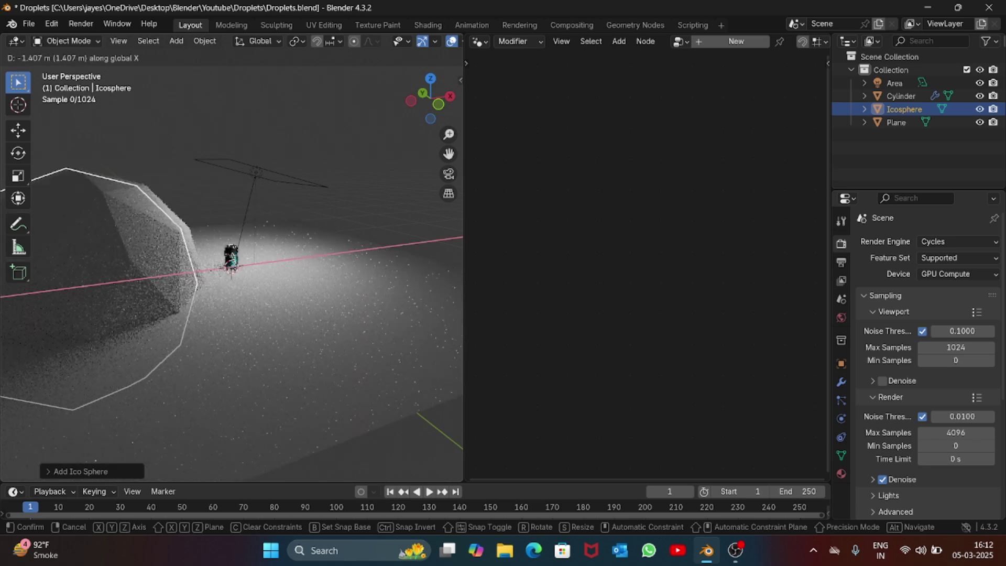
pyautogui.press('Return')
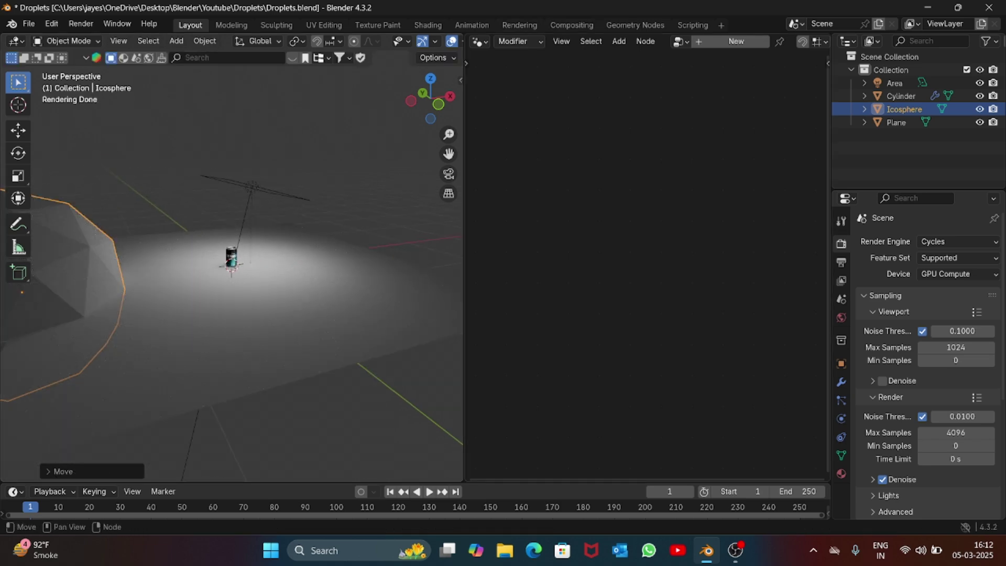
# Switch the node area to the Shader Editor and create a new material for the ico sphere.
pyautogui.click(480, 40)
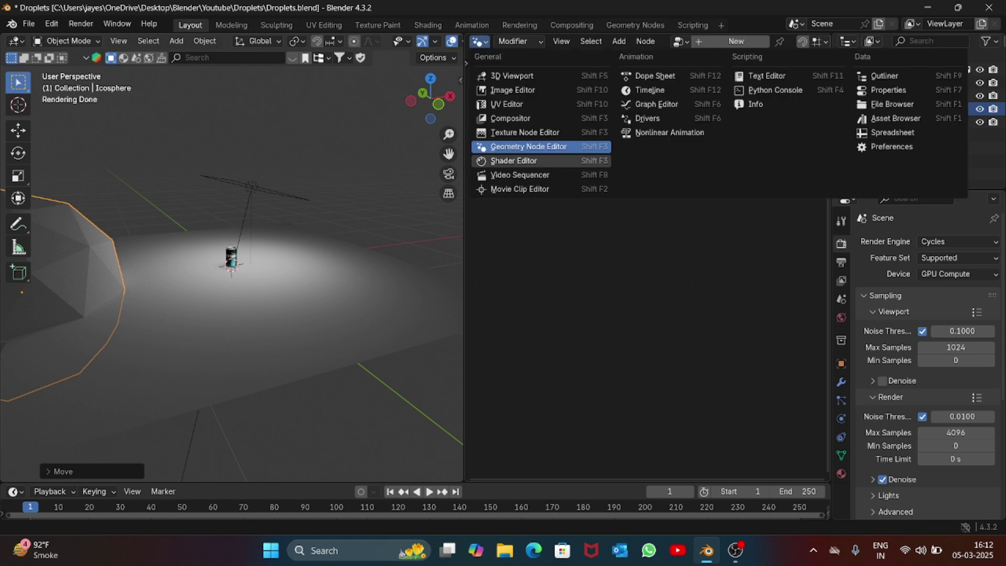
pyautogui.click(513, 160)
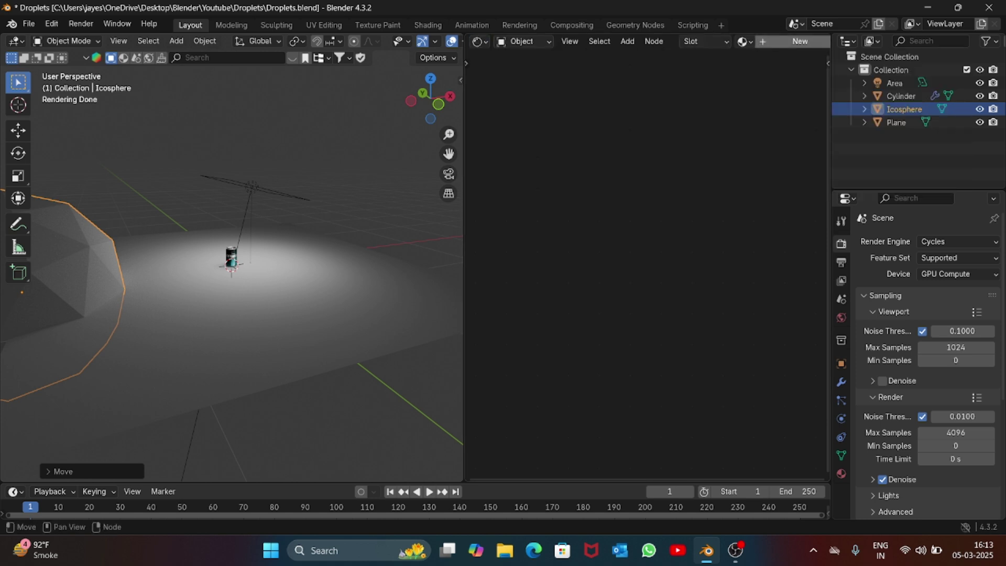
pyautogui.click(797, 41)
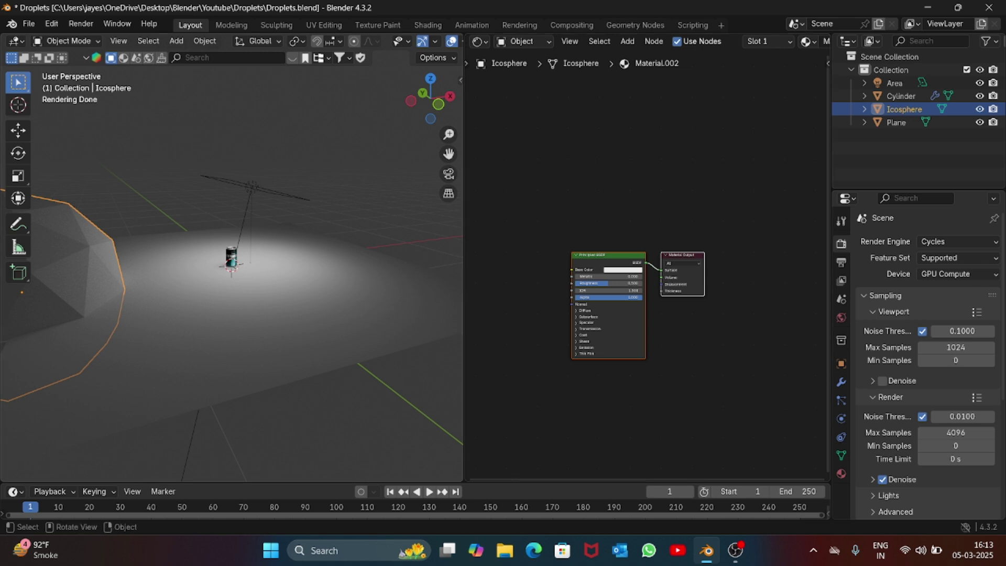
# Set the ico sphere material's Transmission Weight to 1.000 and its Roughness to 0.3.
pyautogui.scroll(2, 633, 329)
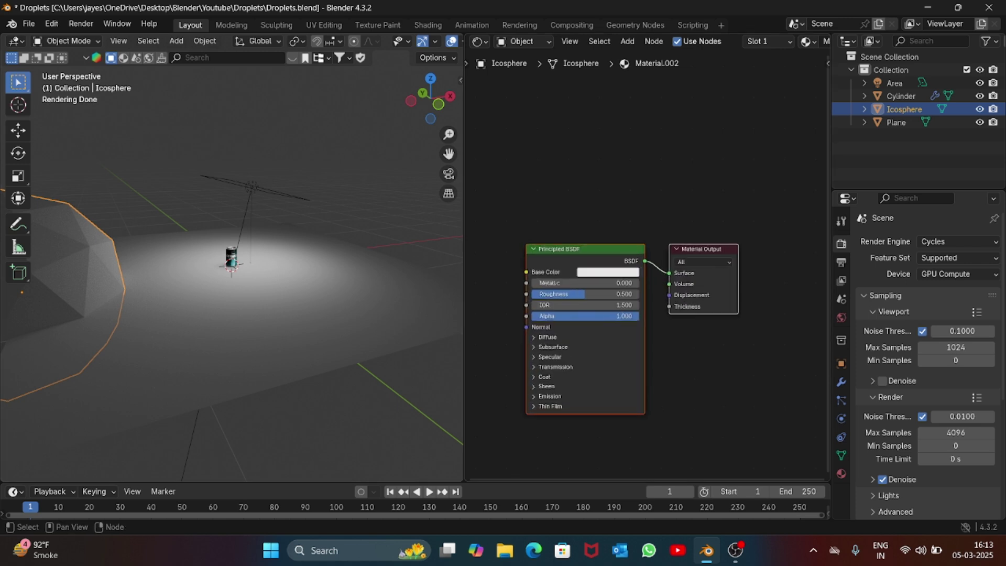
pyautogui.click(534, 367)
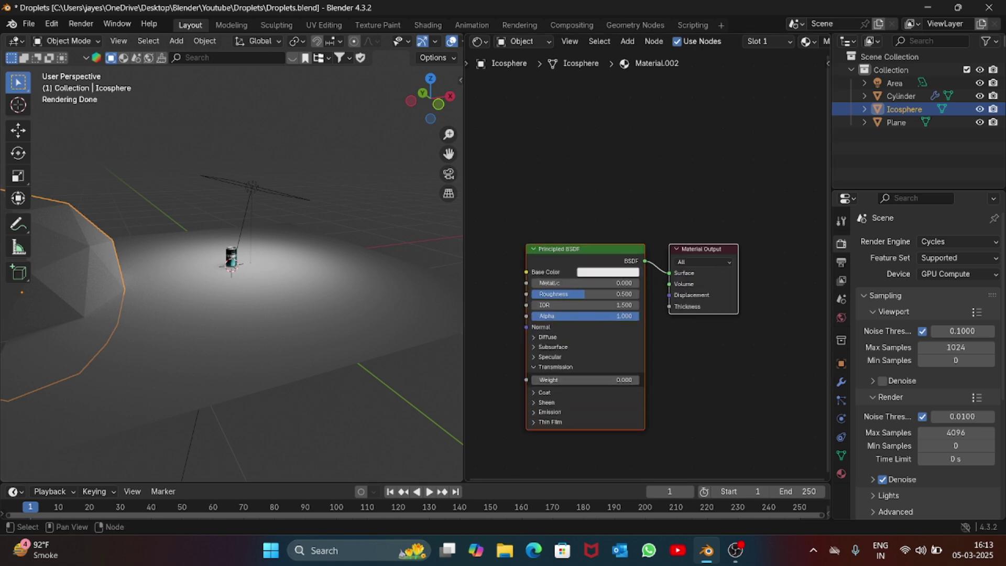
pyautogui.moveTo(551, 380); pyautogui.dragTo(642, 380)
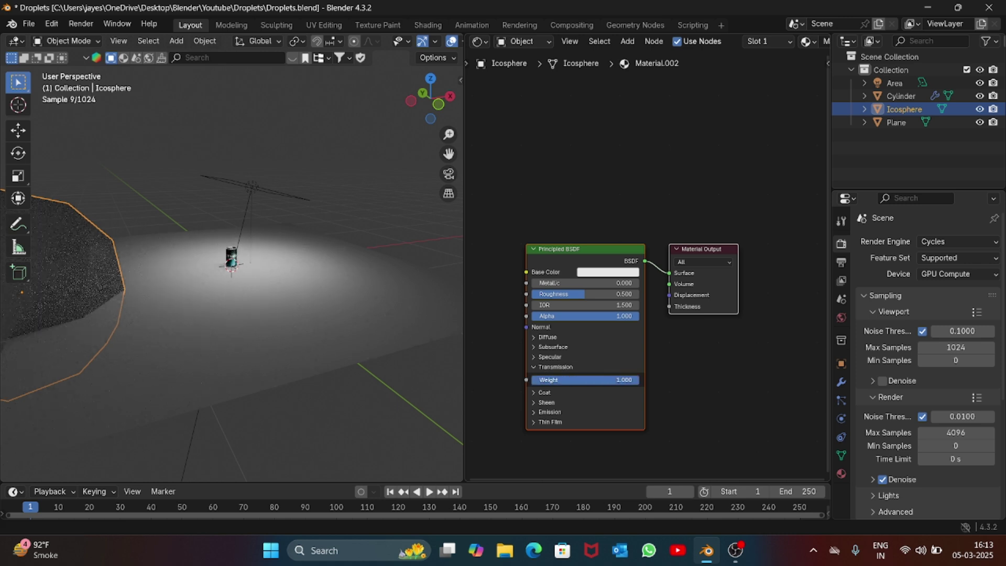
pyautogui.moveTo(587, 294); pyautogui.dragTo(558, 294)
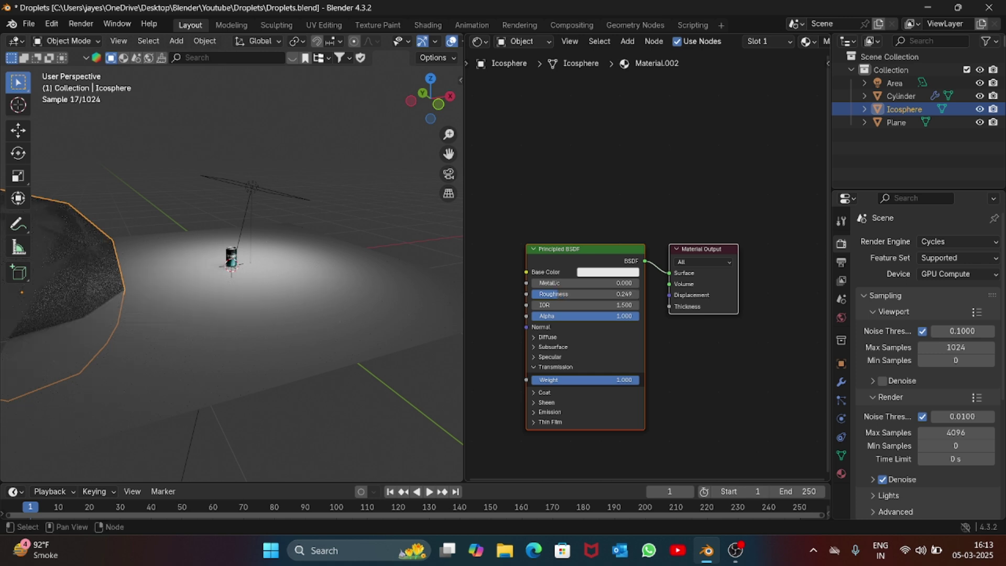
pyautogui.scroll(-1, 231, 273)
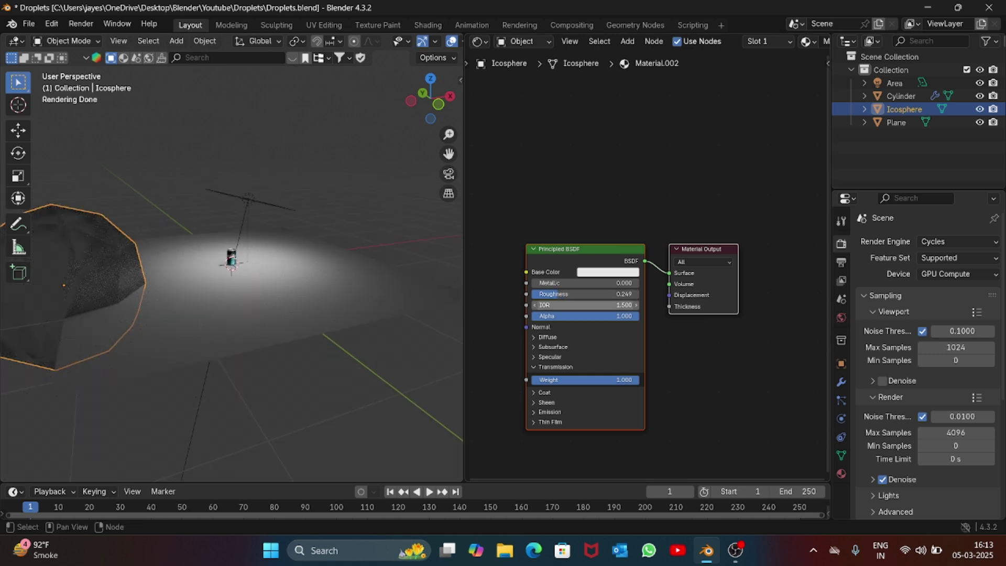
pyautogui.moveTo(559, 294); pyautogui.dragTo(561, 294)
pyautogui.click(561, 294)
pyautogui.write('0.3')
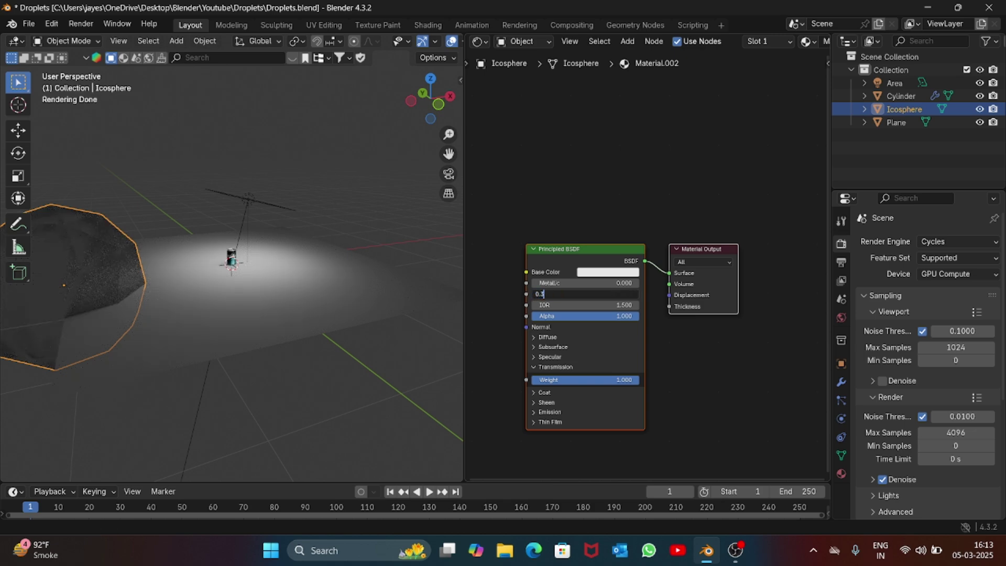
pyautogui.press('Return')
# Select the can and switch the node area back to the Geometry Node Editor.
pyautogui.scroll(3, 231, 278)
pyautogui.scroll(8, 231, 262)
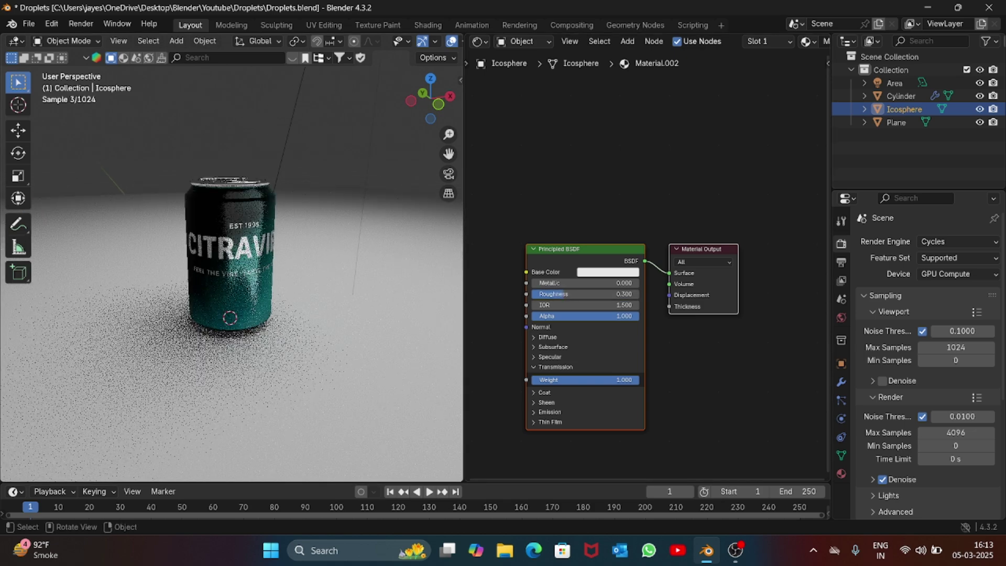
pyautogui.click(232, 262)
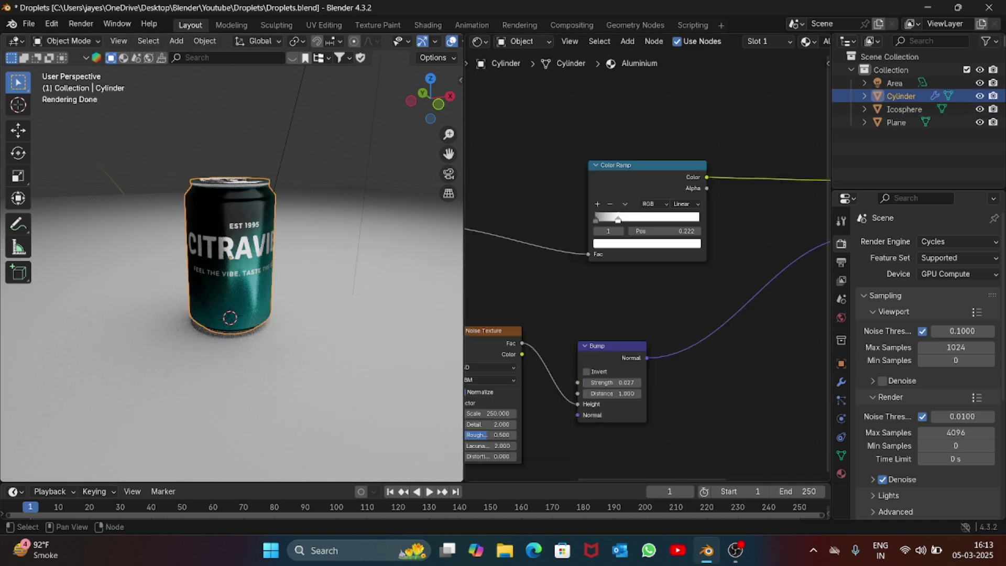
pyautogui.click(479, 41)
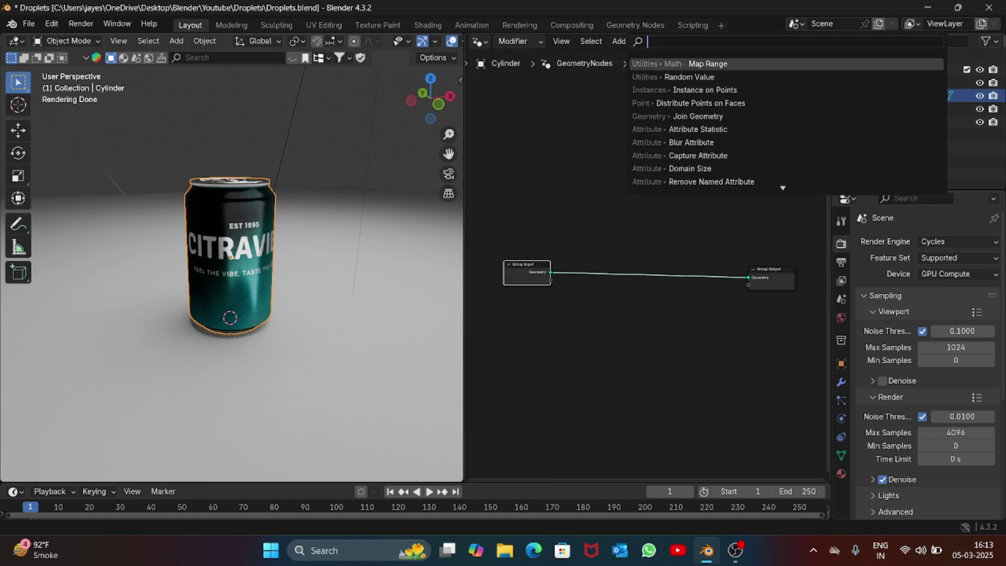
pyautogui.press('Escape')
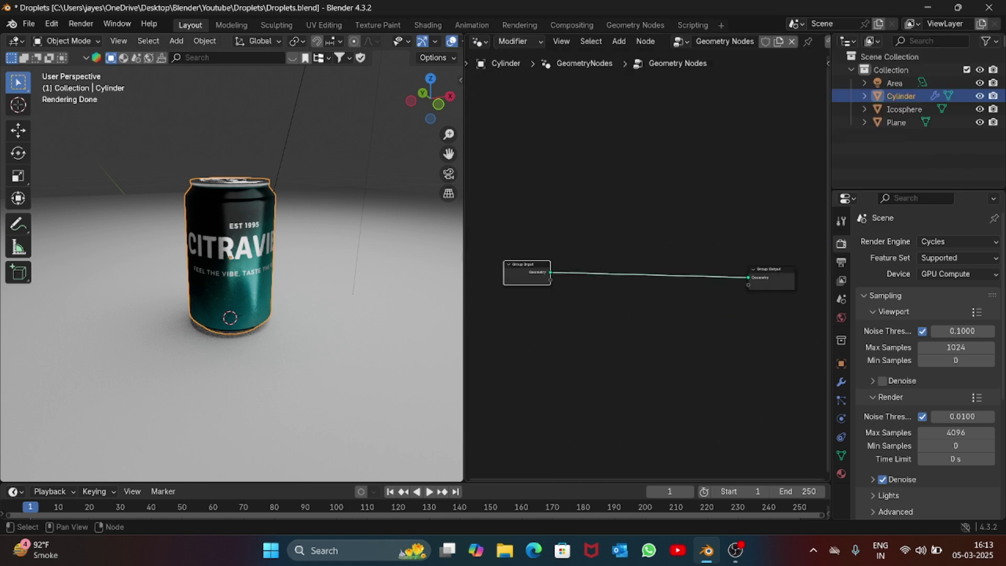
# Insert a Join Geometry node on the link just before the Group Output node.
pyautogui.hotkey('shift', 'a')
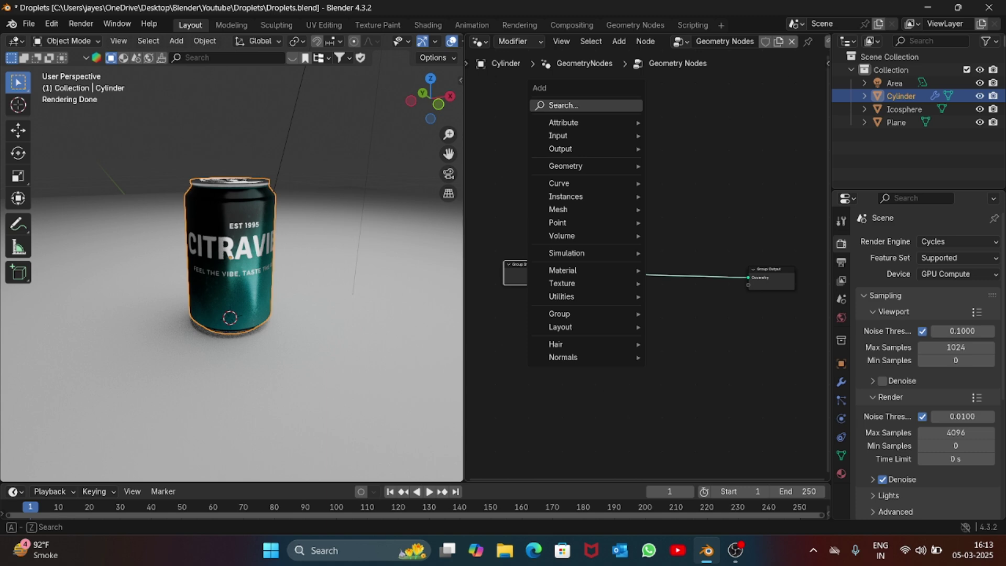
pyautogui.write('joi')
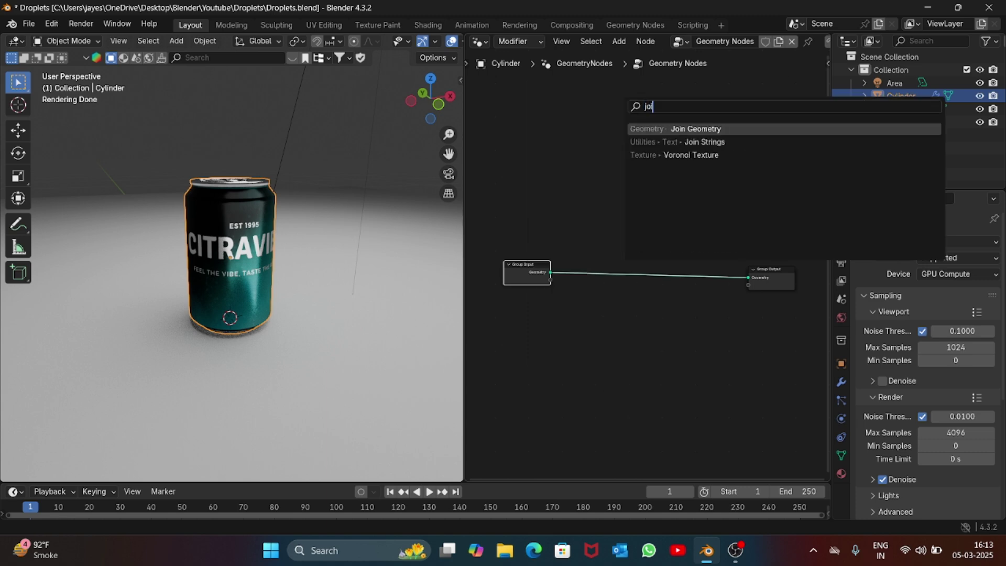
pyautogui.press('Return')
pyautogui.press('Return')
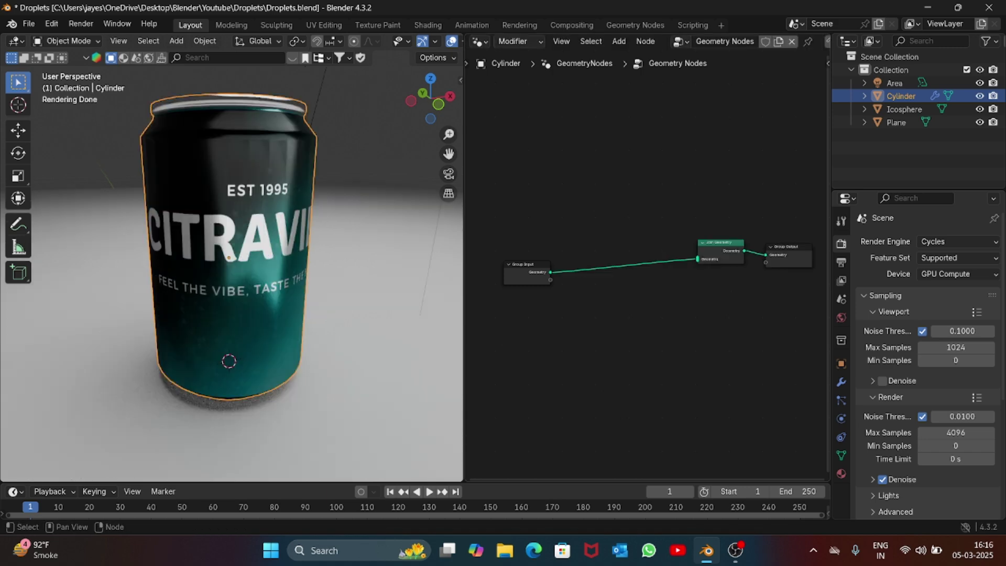
# Insert a Distribute Points on Faces node on the link between Group Input and Join Geometry.
pyautogui.hotkey('shift', 'a')
pyautogui.click(631, 111)
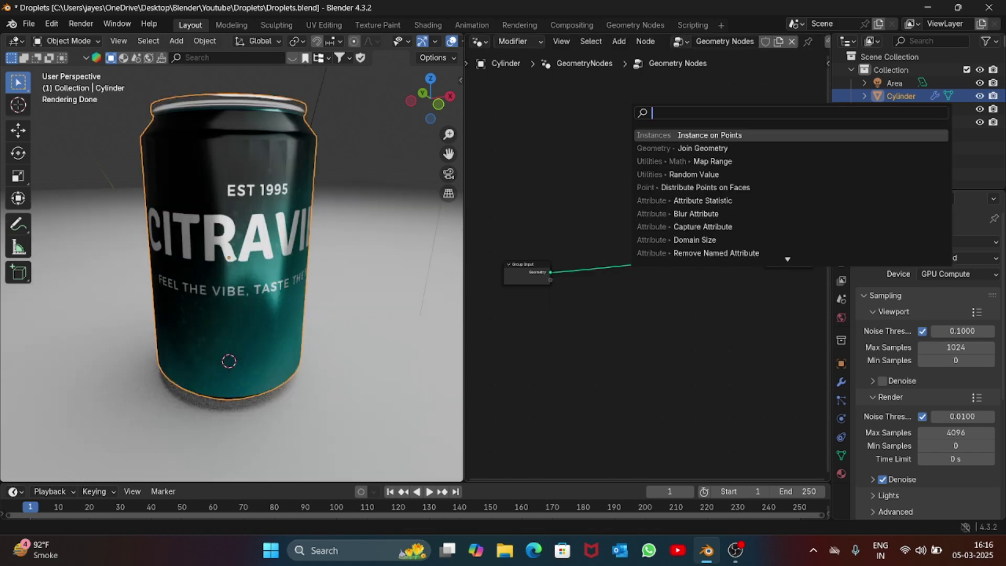
pyautogui.write('dis')
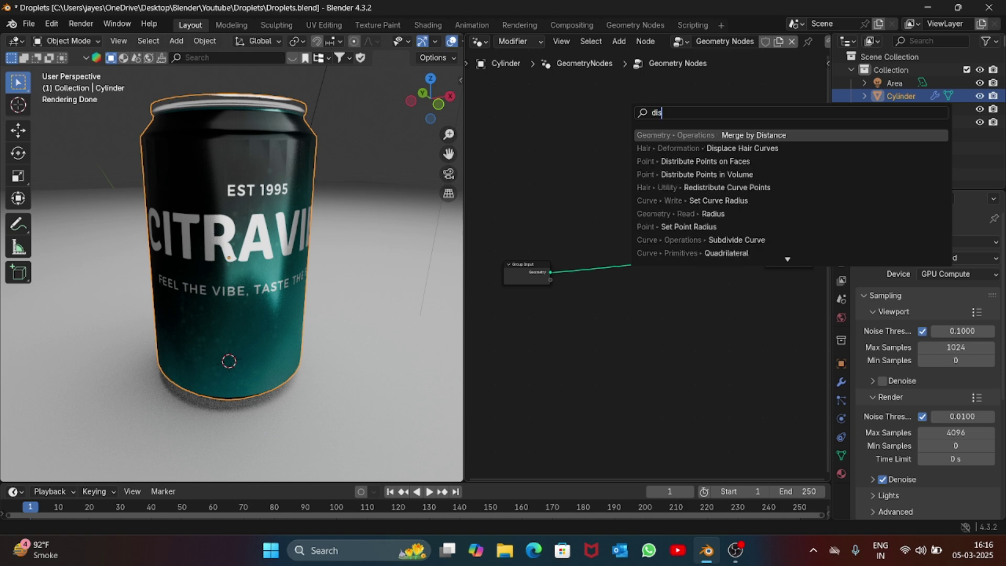
pyautogui.press('Down')
pyautogui.press('Down')
pyautogui.press('Return')
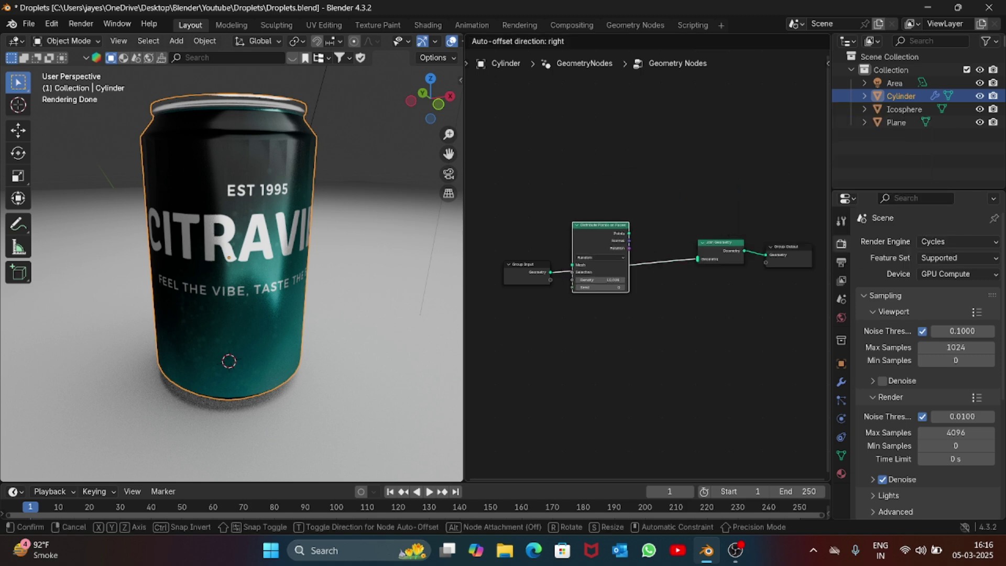
pyautogui.click(604, 252)
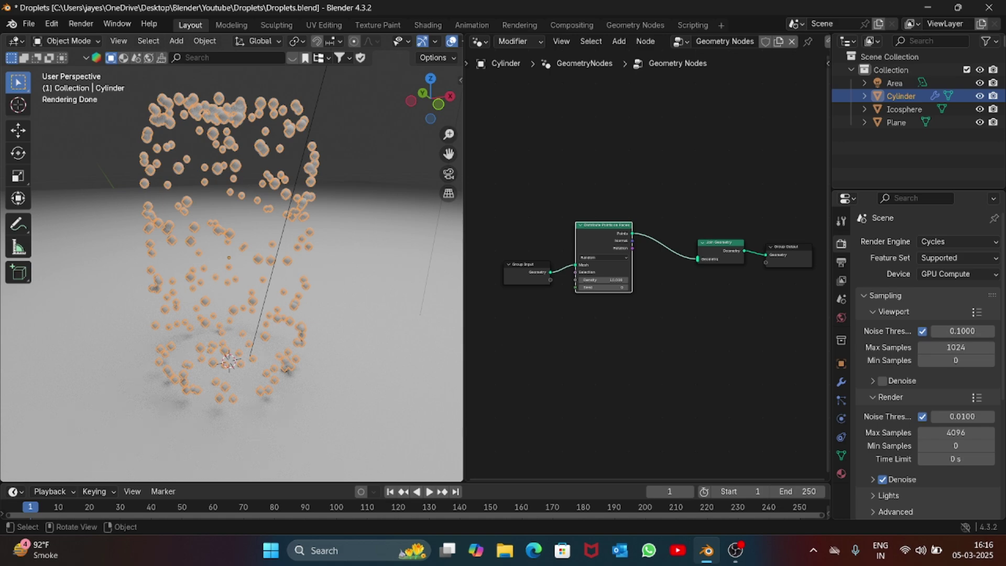
# Link the Group Input Geometry directly to Join Geometry as well, and move the Distribute Points on Faces node above that link.
pyautogui.scroll(-1, 230, 262)
pyautogui.moveTo(431, 119); pyautogui.dragTo(415, 108)
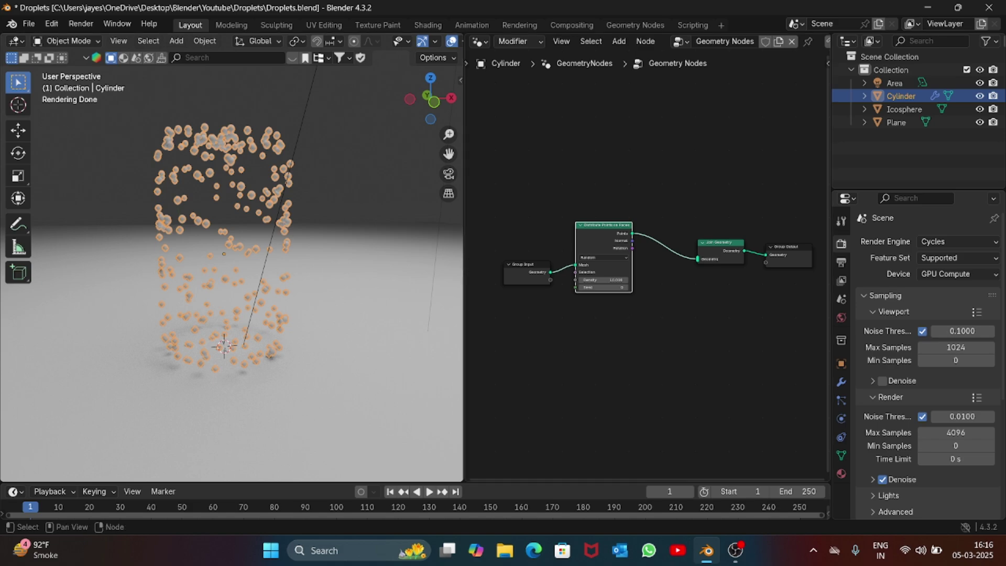
pyautogui.moveTo(551, 272); pyautogui.dragTo(697, 259)
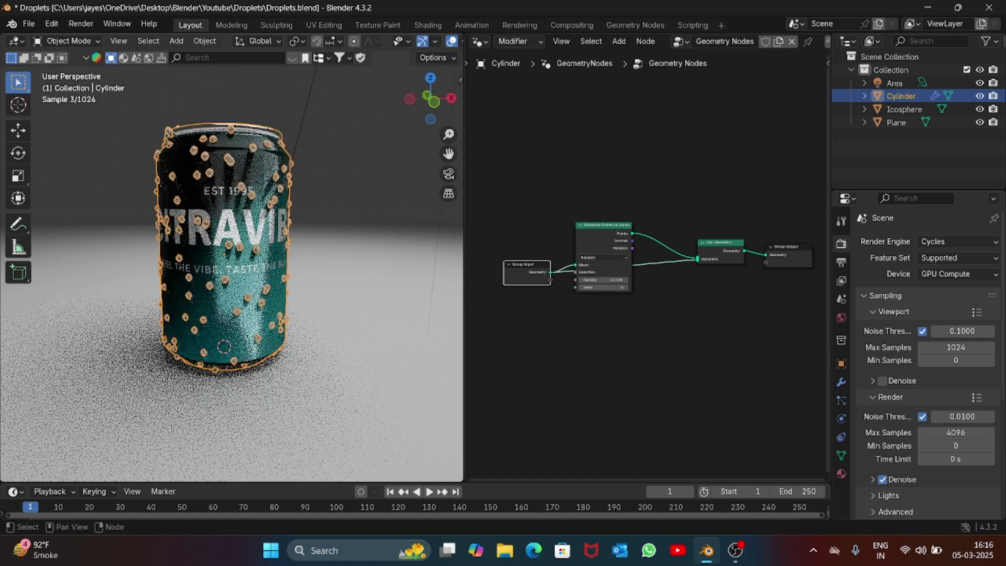
pyautogui.scroll(6, 231, 258)
pyautogui.scroll(-6, 232, 257)
pyautogui.scroll(1, 232, 258)
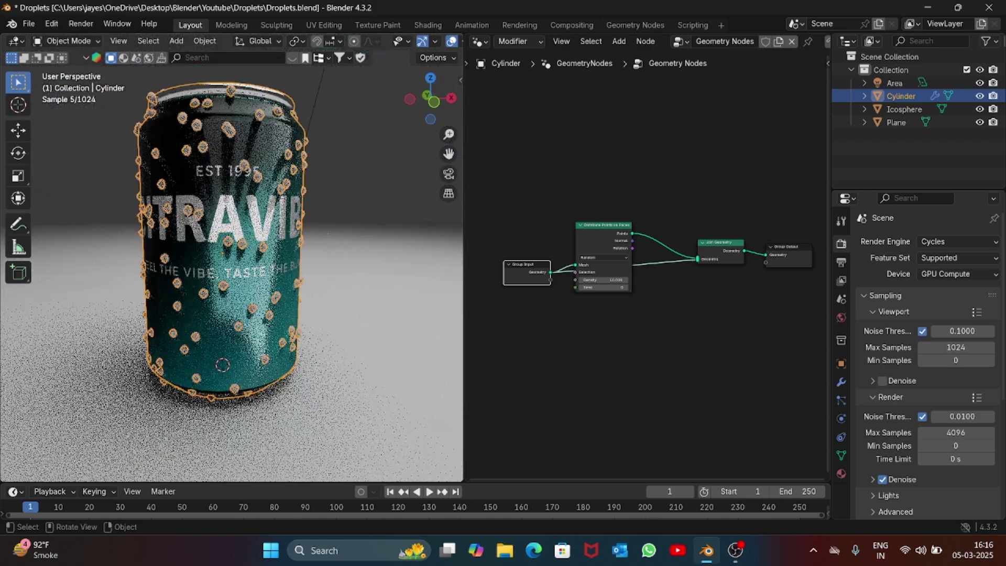
pyautogui.moveTo(412, 100)
pyautogui.mouseDown()
pyautogui.moveTo(424, 88)
pyautogui.moveTo(427, 106)
pyautogui.moveTo(412, 102)
pyautogui.mouseUp()
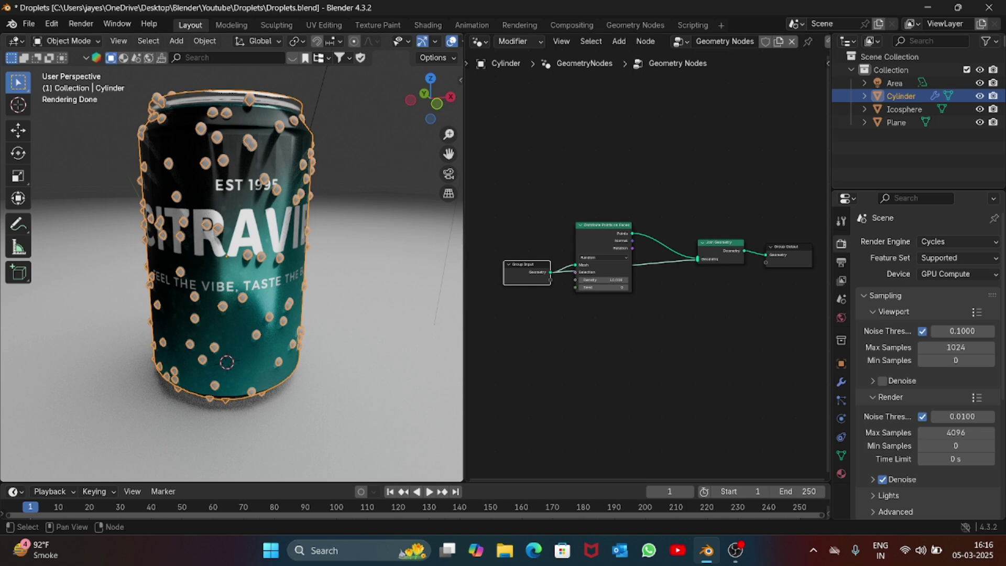
pyautogui.moveTo(603, 228); pyautogui.dragTo(597, 189)
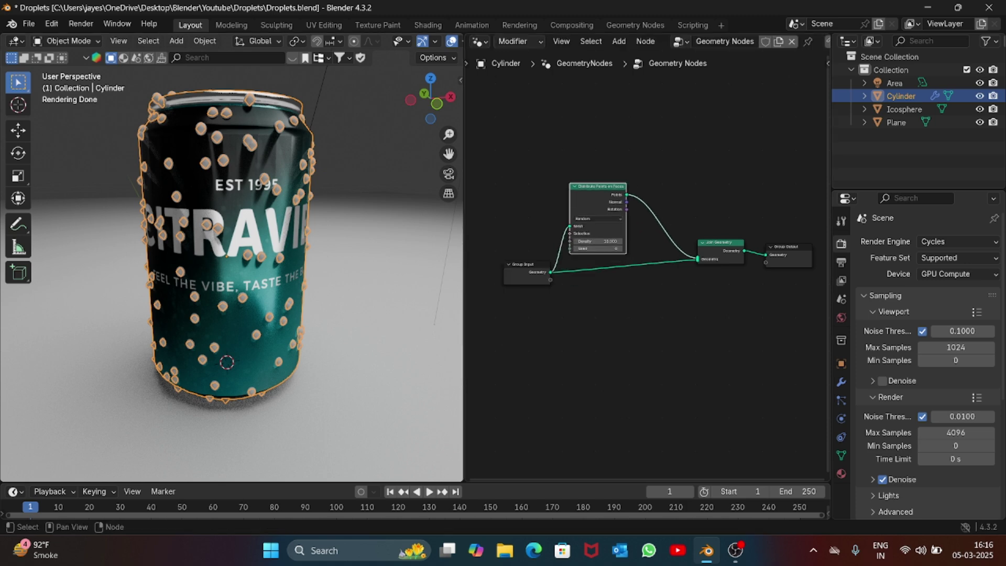
# Bring the Icosphere into the node tree as an Object Info node and shift Join Geometry and Group Output away to make room.
pyautogui.moveTo(904, 109); pyautogui.dragTo(511, 369)
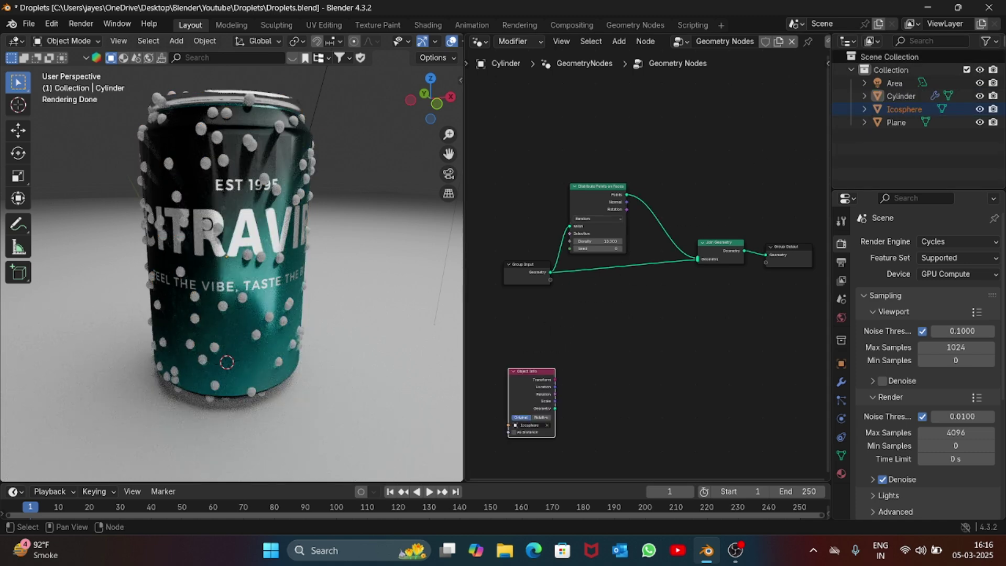
pyautogui.moveTo(817, 223); pyautogui.dragTo(705, 325)
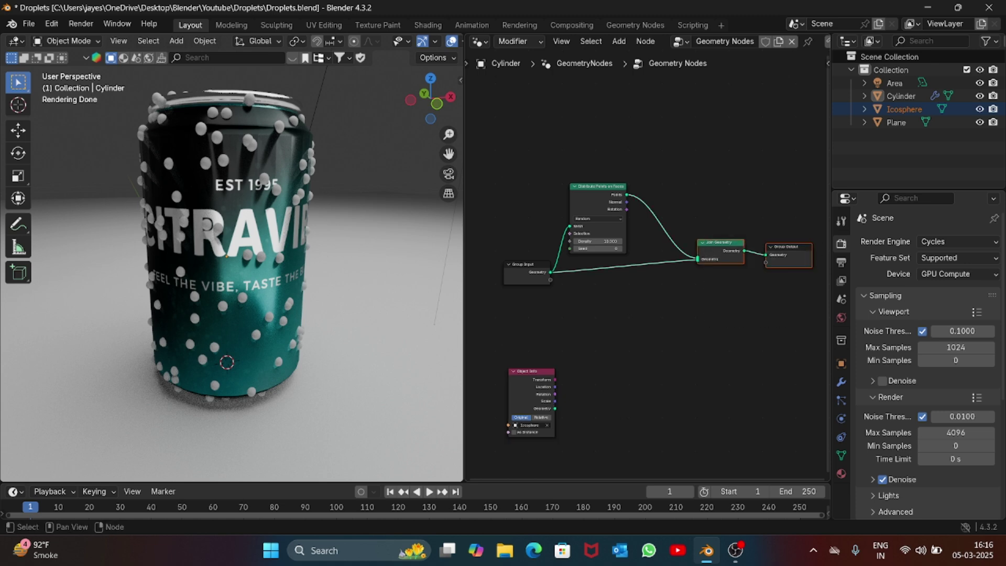
pyautogui.press('g')
pyautogui.click(813, 309)
pyautogui.click(814, 309)
# Insert an Instance on Points node between Distribute Points on Faces and Join Geometry.
pyautogui.hotkey('shift', 'a')
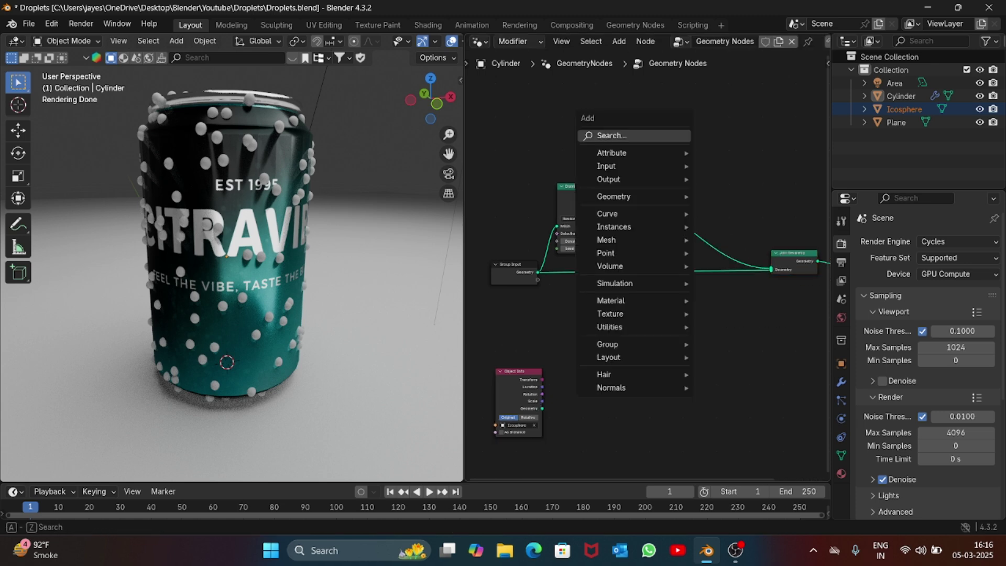
pyautogui.click(671, 136)
pyautogui.write('ins')
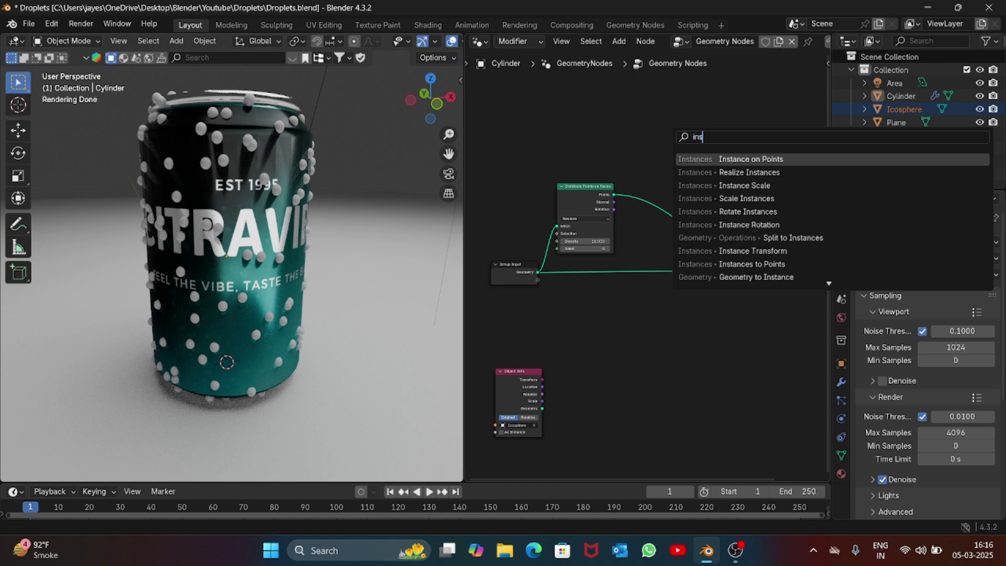
pyautogui.click(751, 162)
pyautogui.click(666, 156)
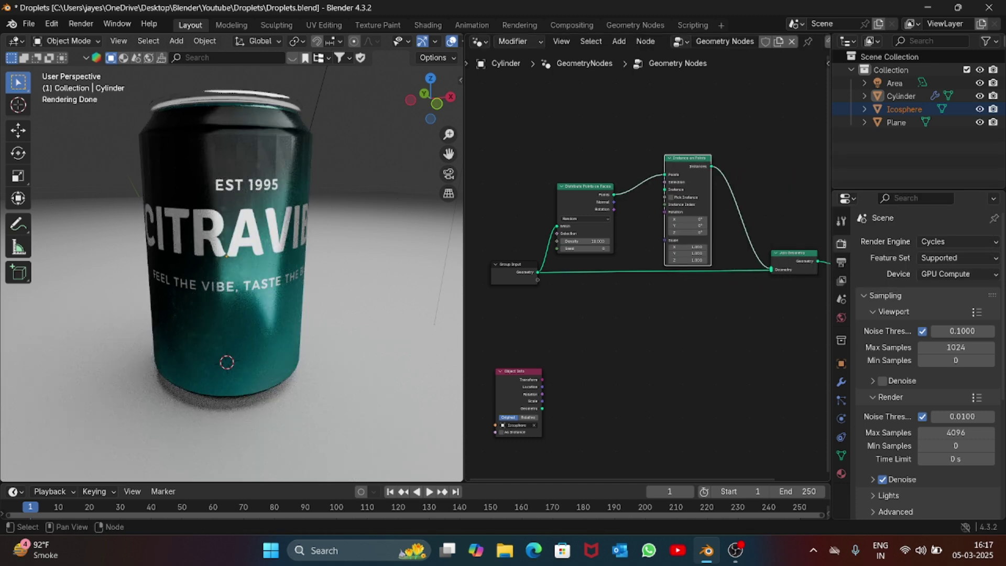
# Connect the Icosphere Object Info's Geometry output to the Instance input of Instance on Points.
pyautogui.moveTo(542, 408); pyautogui.dragTo(664, 189)
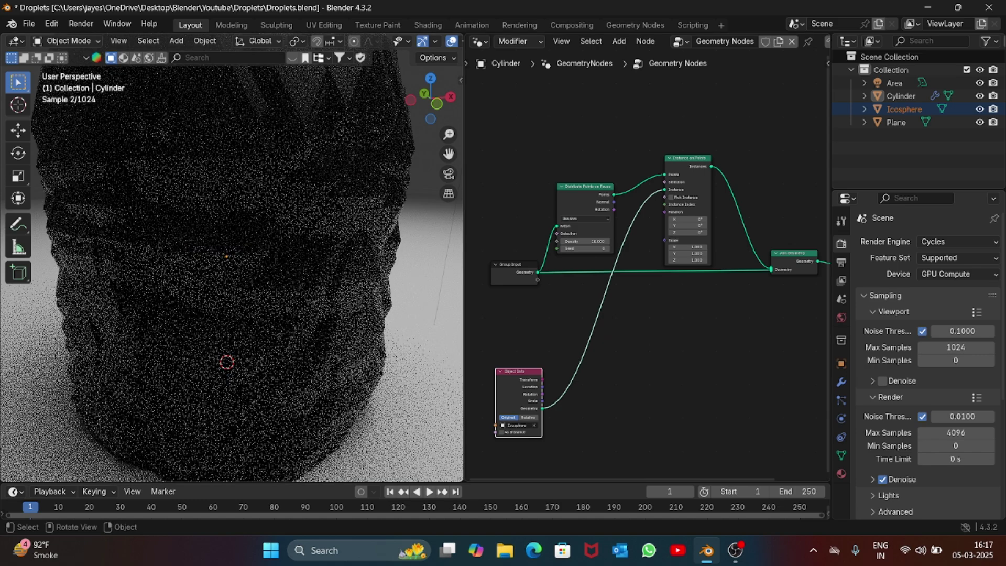
pyautogui.scroll(-5, 232, 266)
pyautogui.scroll(2, 232, 266)
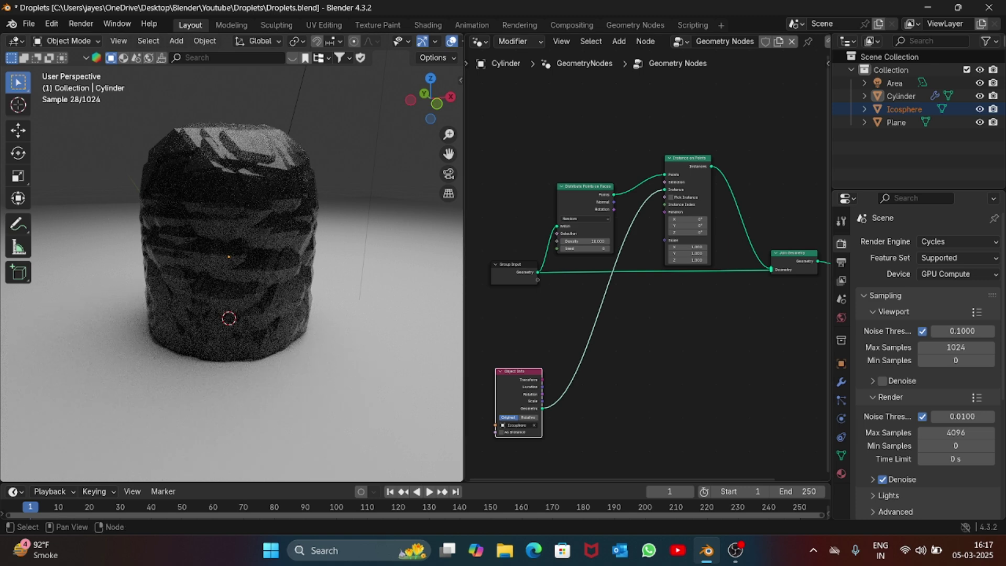
# Add a Random Value node and connect its Value output to the Scale input of Instance on Points.
pyautogui.hotkey('shift', 'a')
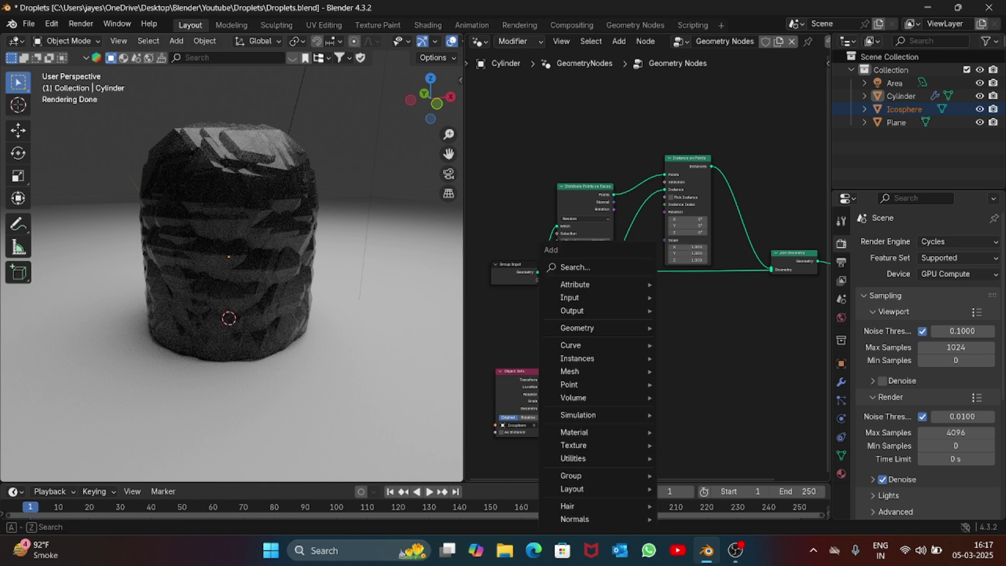
pyautogui.click(597, 267)
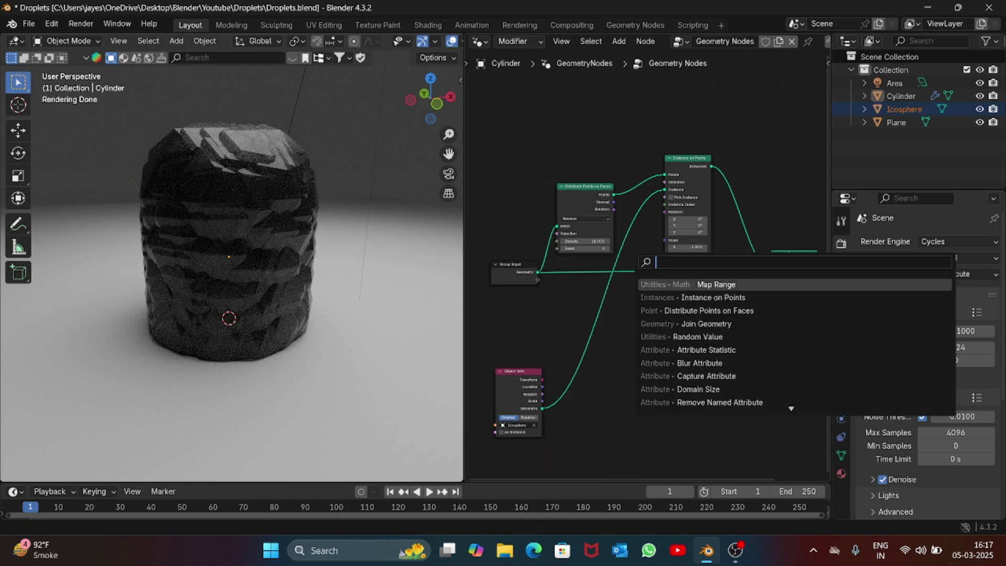
pyautogui.write('ra')
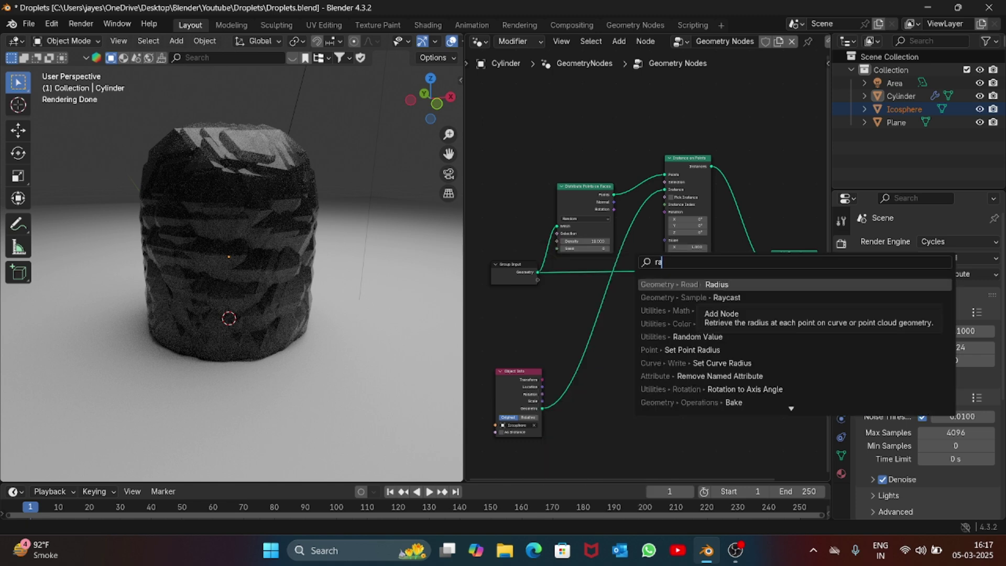
pyautogui.click(742, 339)
pyautogui.click(576, 407)
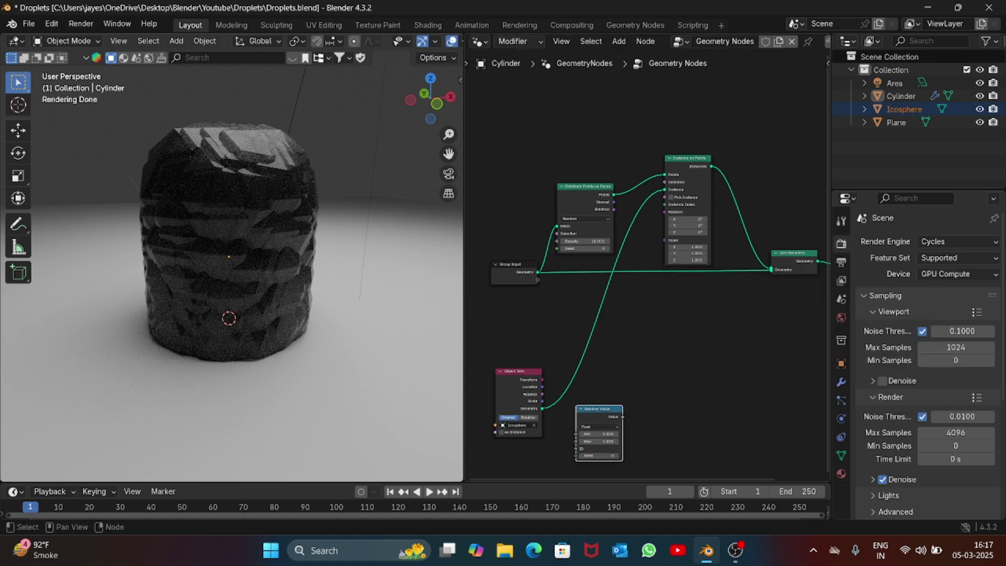
pyautogui.moveTo(623, 417); pyautogui.dragTo(664, 240)
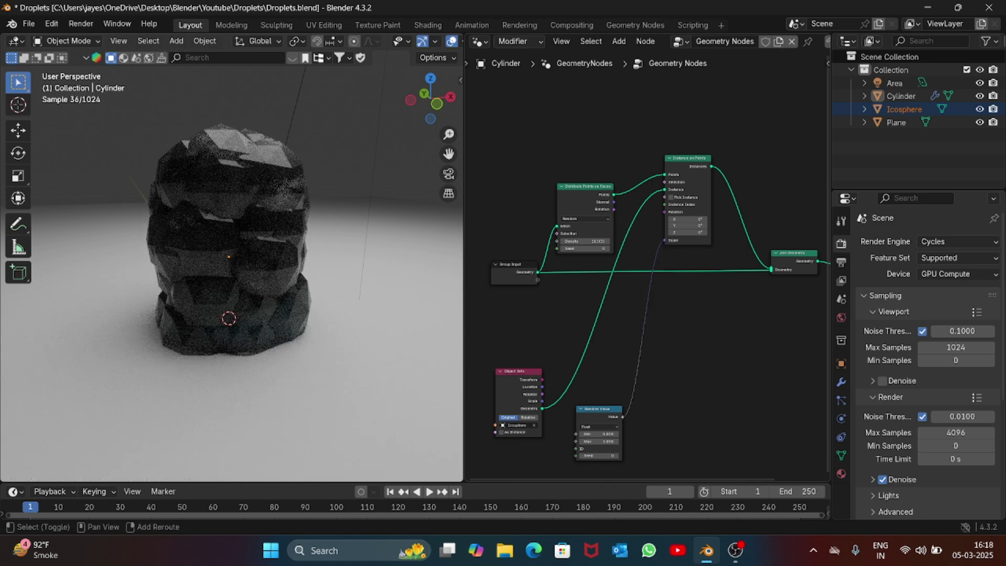
# Insert a Map Range node on the link between Random Value and the Scale input of Instance on Points.
pyautogui.hotkey('shift', 'a')
pyautogui.click(696, 267)
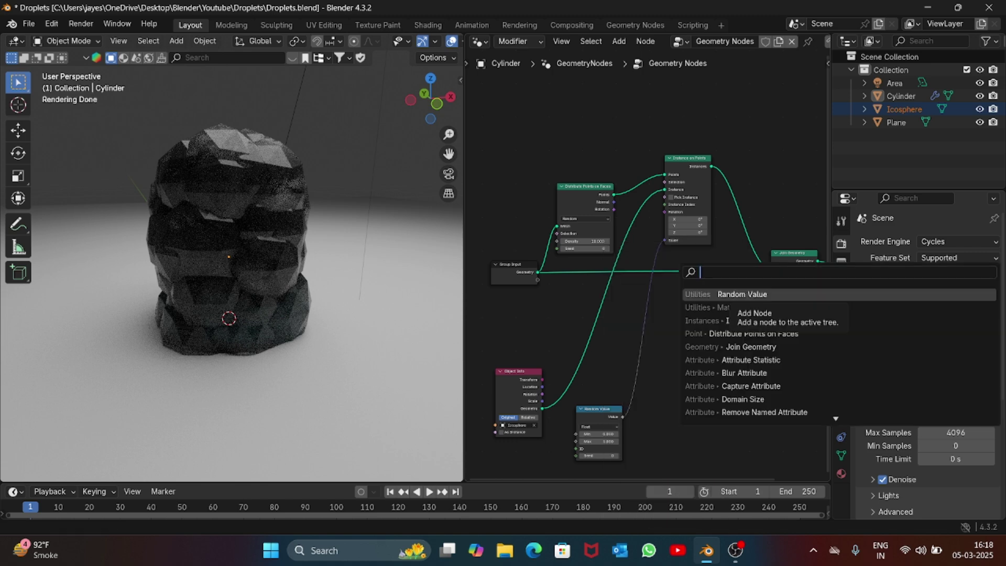
pyautogui.press('Down')
pyautogui.press('Up')
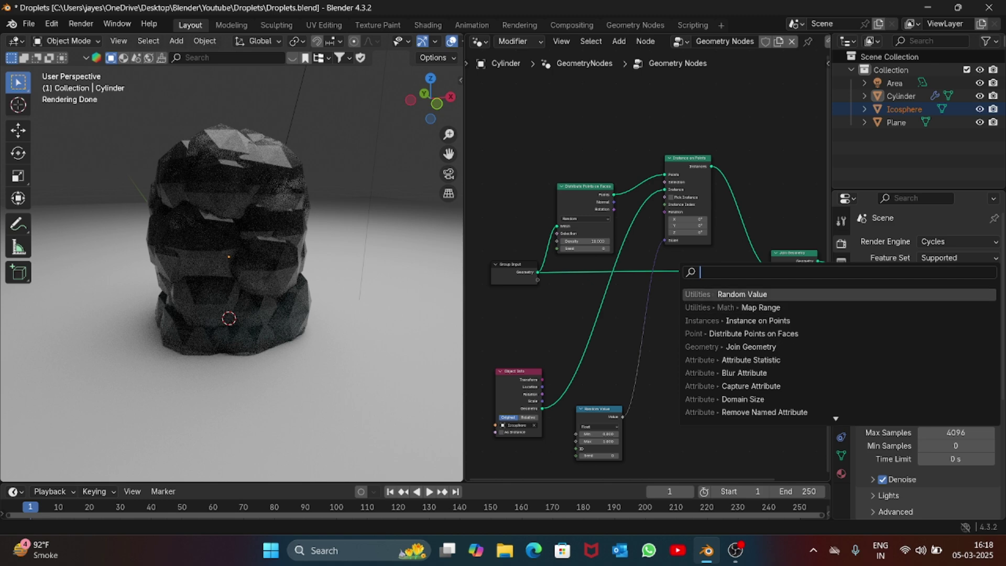
pyautogui.write('map')
pyautogui.press('Return')
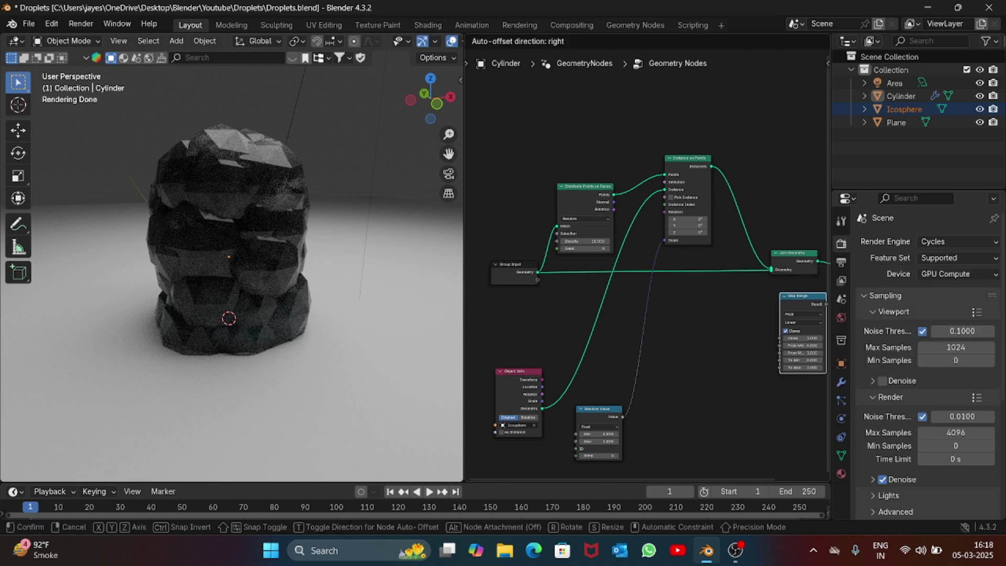
pyautogui.click(663, 315)
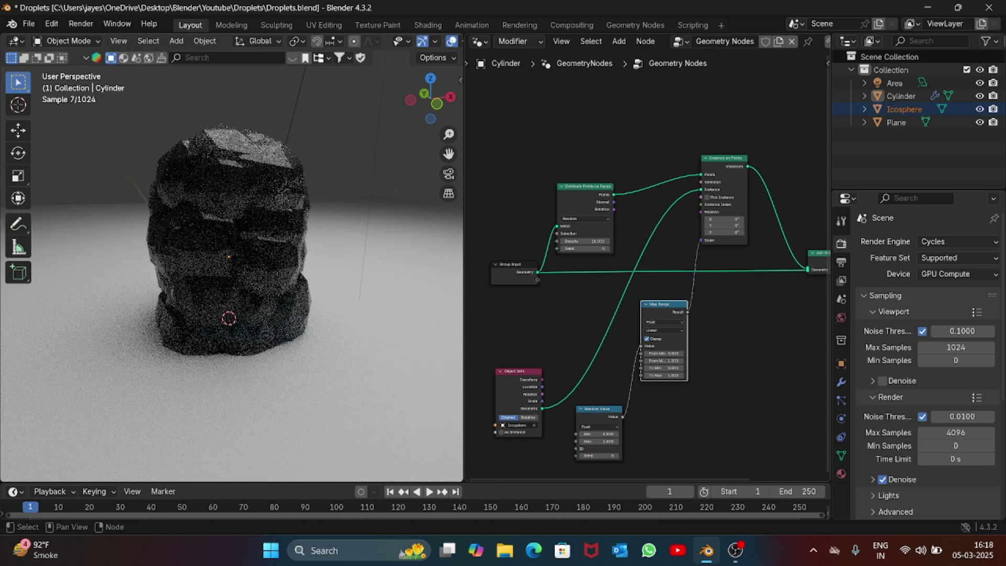
# Set the Map Range node's To Max value to 0.04 to shrink the droplets on the can.
pyautogui.scroll(2, 647, 268)
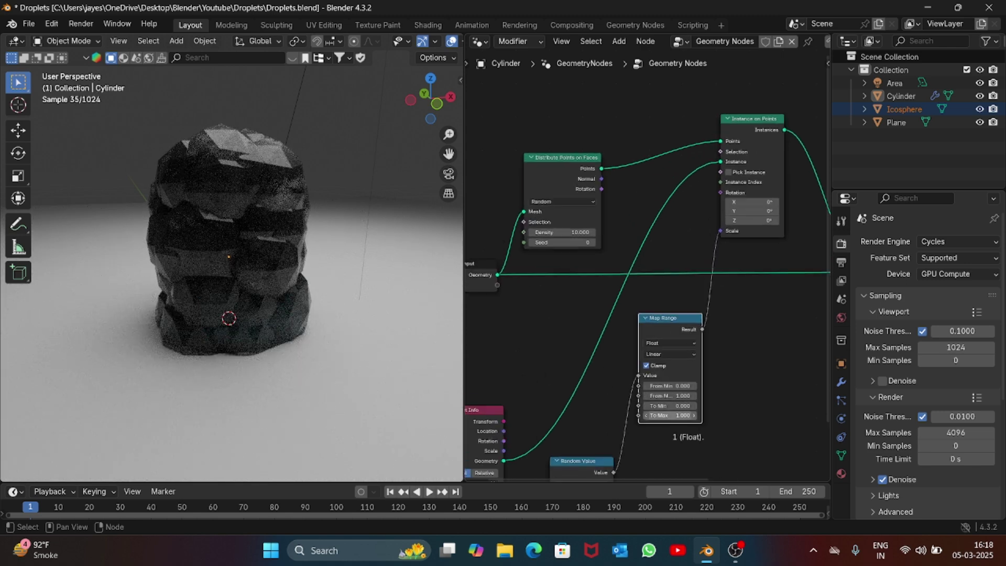
pyautogui.press('BackSpace')
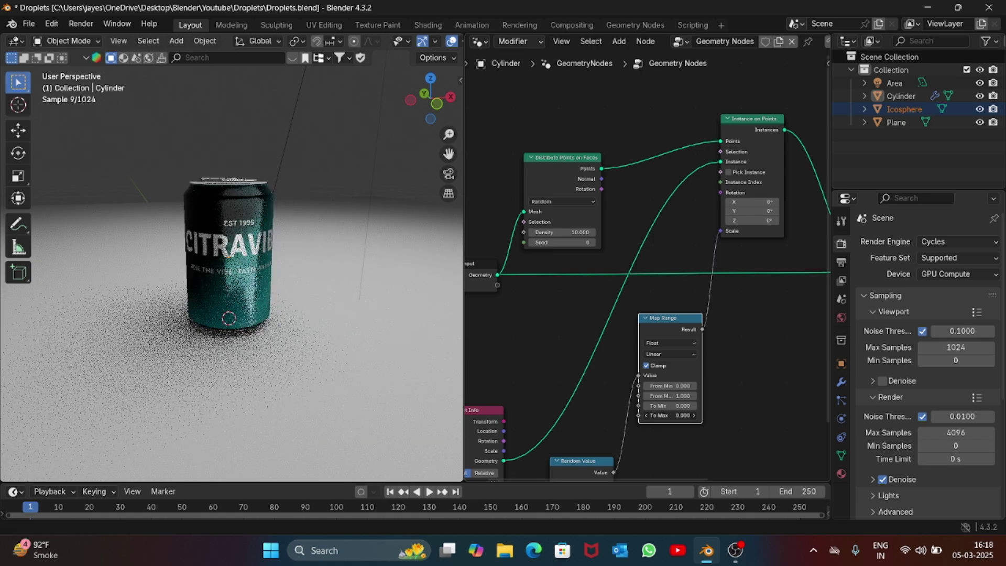
pyautogui.doubleClick(670, 416)
pyautogui.write('0')
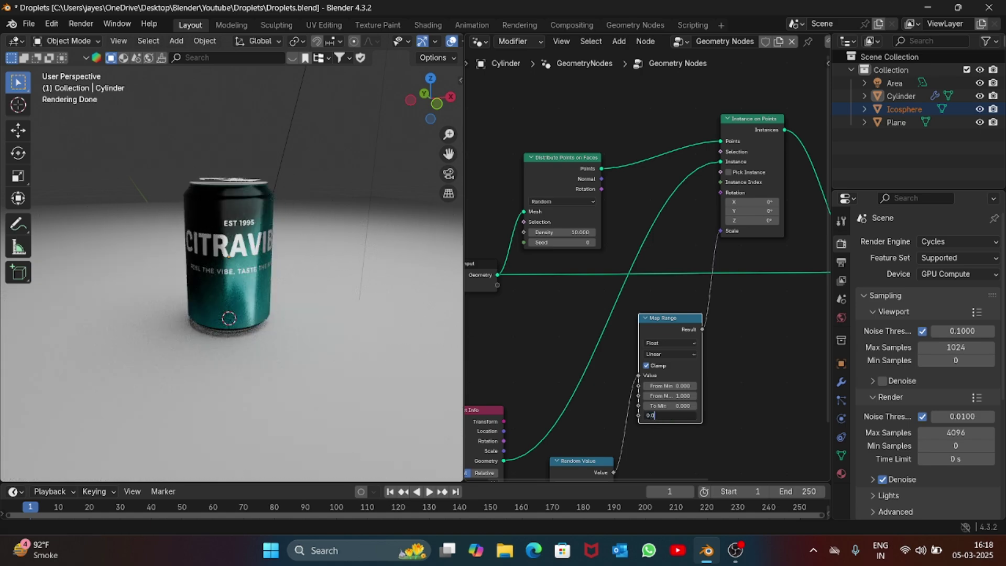
pyautogui.scroll(6, 230, 262)
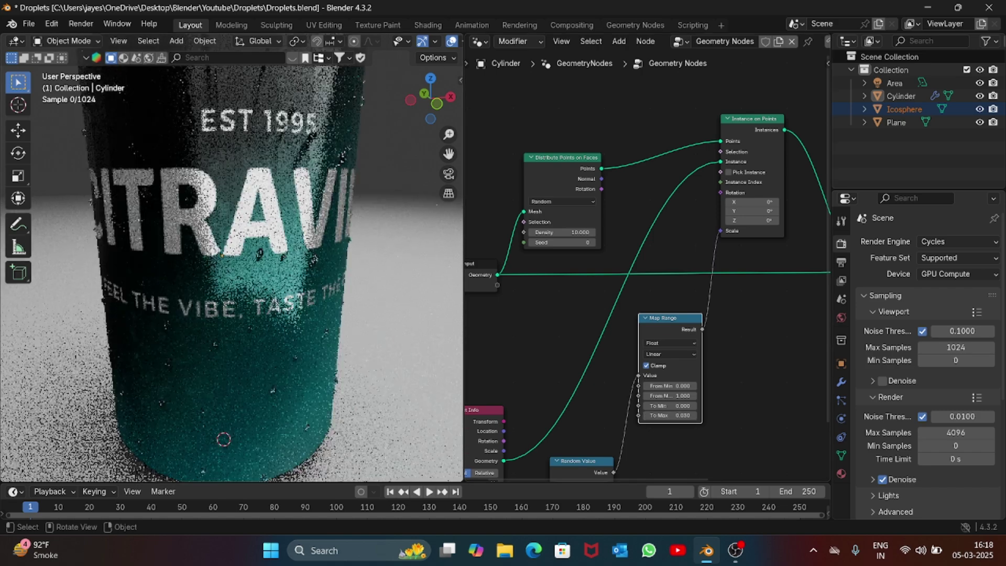
pyautogui.moveTo(431, 99); pyautogui.dragTo(453, 83)
pyautogui.doubleClick(670, 415)
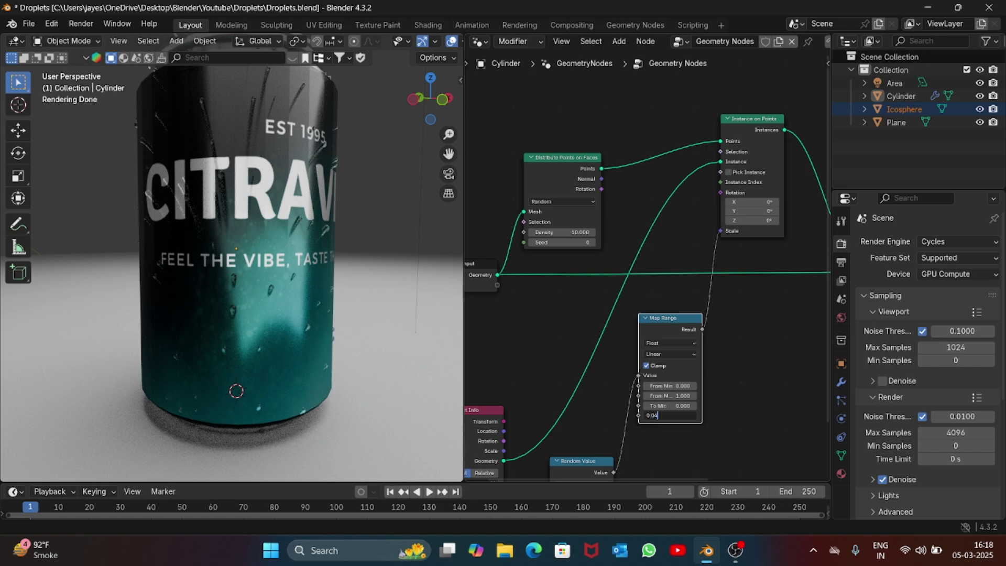
pyautogui.press('Return')
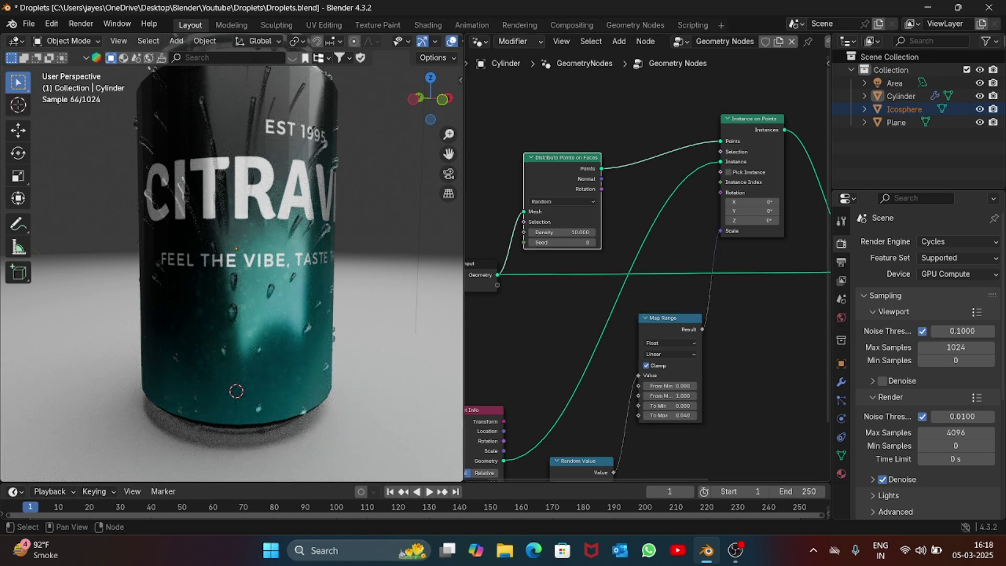
# Move the Distribute Points on Faces node closer to Instance on Points and view the whole can with its droplets.
pyautogui.moveTo(563, 157); pyautogui.dragTo(601, 145)
pyautogui.scroll(-5, 232, 262)
pyautogui.scroll(2, 232, 262)
pyautogui.moveTo(431, 99); pyautogui.dragTo(387, 119)
pyautogui.moveTo(592, 163); pyautogui.dragTo(594, 138)
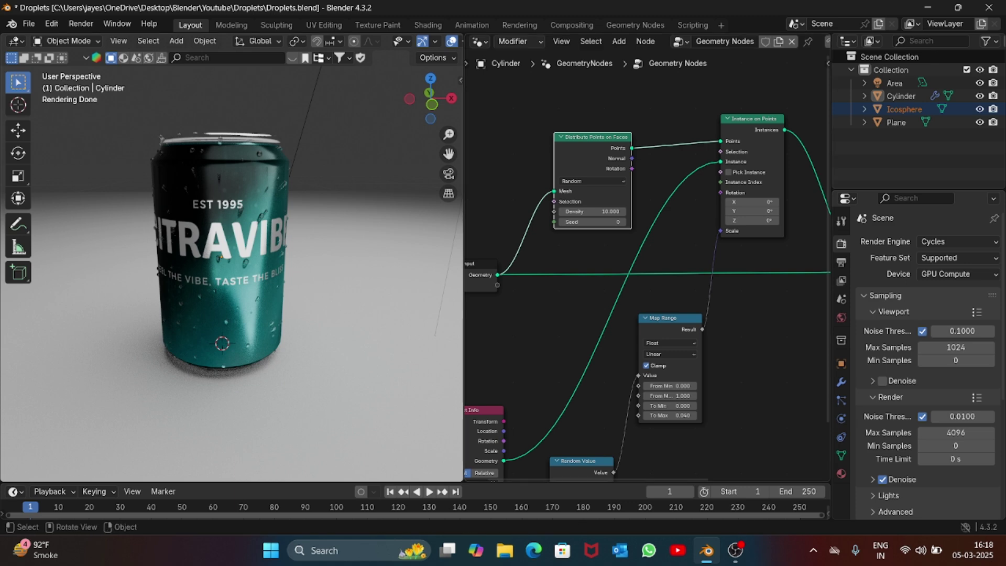
# Expose the Distribute Points on Faces Density as a modifier input by linking it to Group Input's empty socket.
pyautogui.scroll(-1, 659, 290)
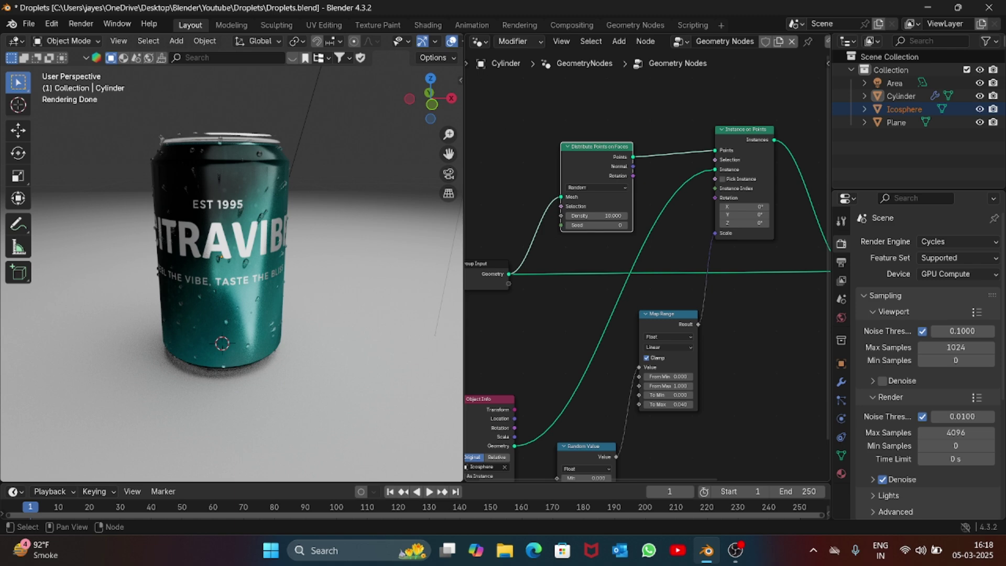
pyautogui.scroll(-1, 647, 262)
pyautogui.moveTo(519, 282); pyautogui.dragTo(534, 282)
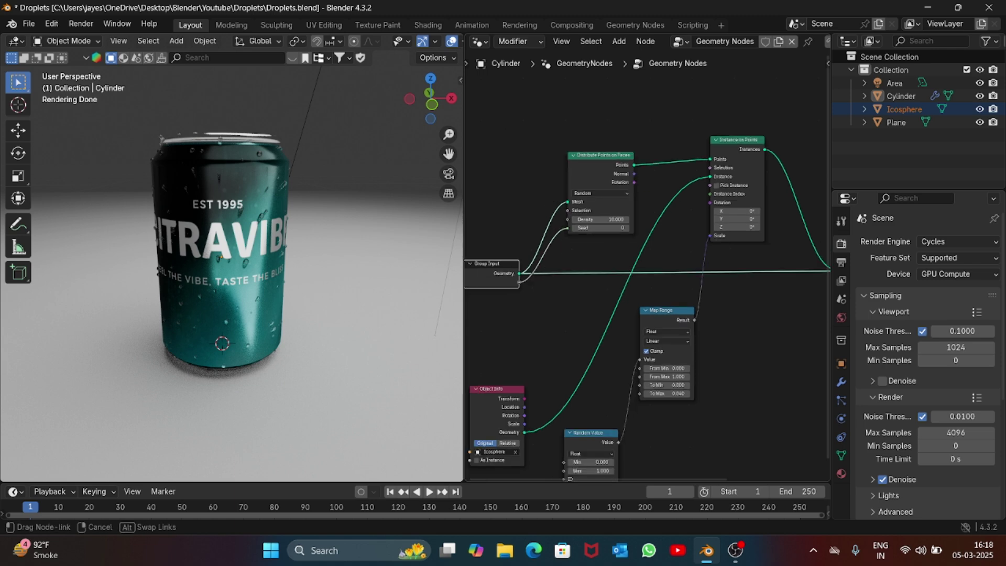
pyautogui.moveTo(569, 220); pyautogui.dragTo(568, 219)
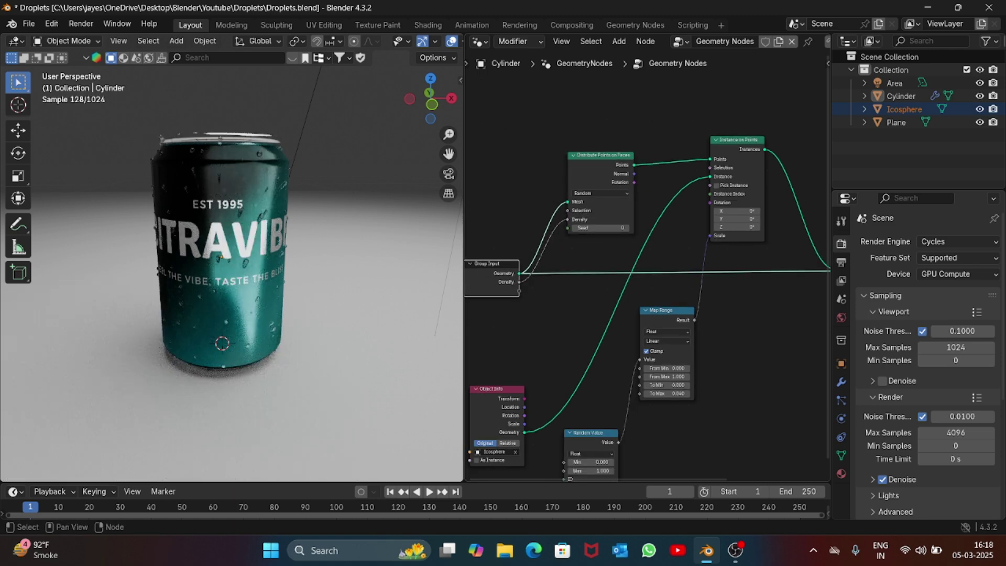
# Set the can's Geometry Nodes modifier Density to 30 and inspect the droplets on the can up close.
pyautogui.click(841, 382)
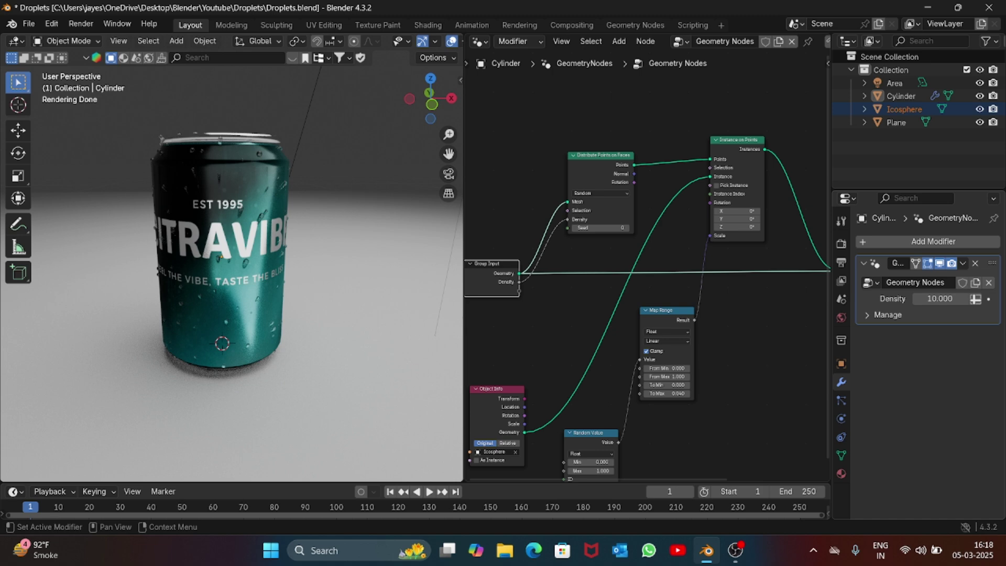
pyautogui.click(941, 299)
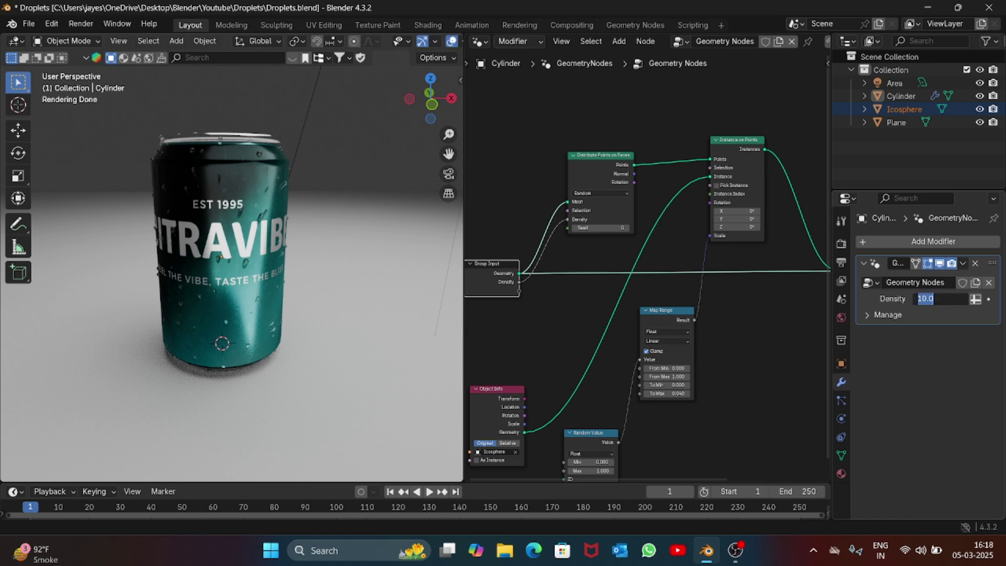
pyautogui.write('30')
pyautogui.press('Return')
pyautogui.scroll(5, 230, 257)
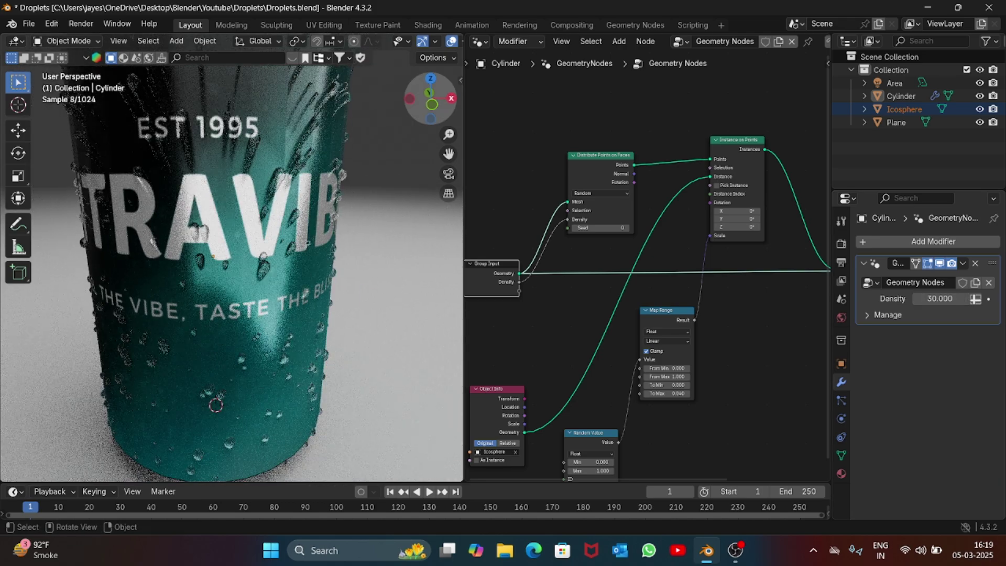
pyautogui.moveTo(215, 405); pyautogui.dragTo(211, 372, button='middle')
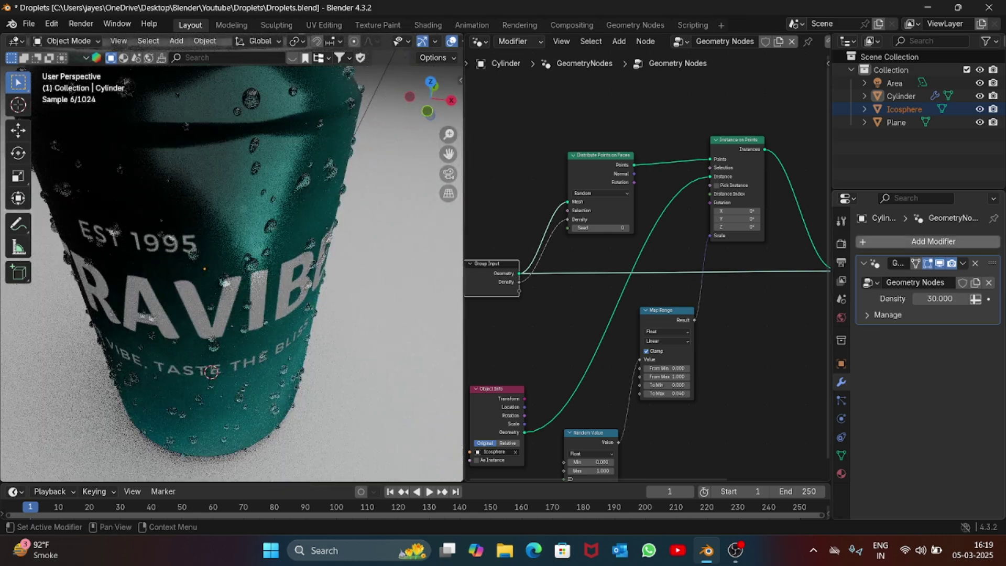
# Set the Geometry Nodes modifier's Density to 15 and check the droplet coverage around the can.
pyautogui.click(940, 299)
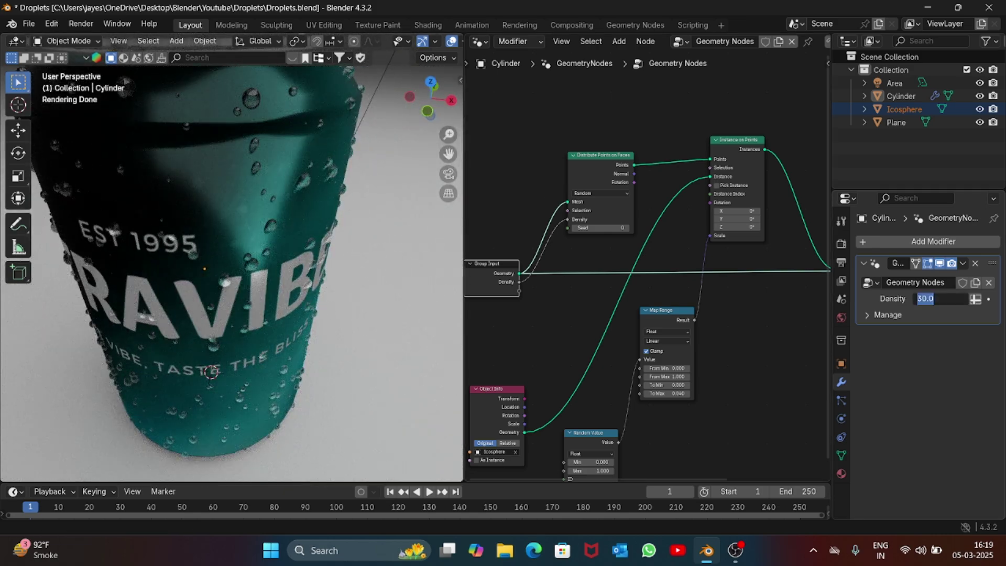
pyautogui.write('15')
pyautogui.press('Return')
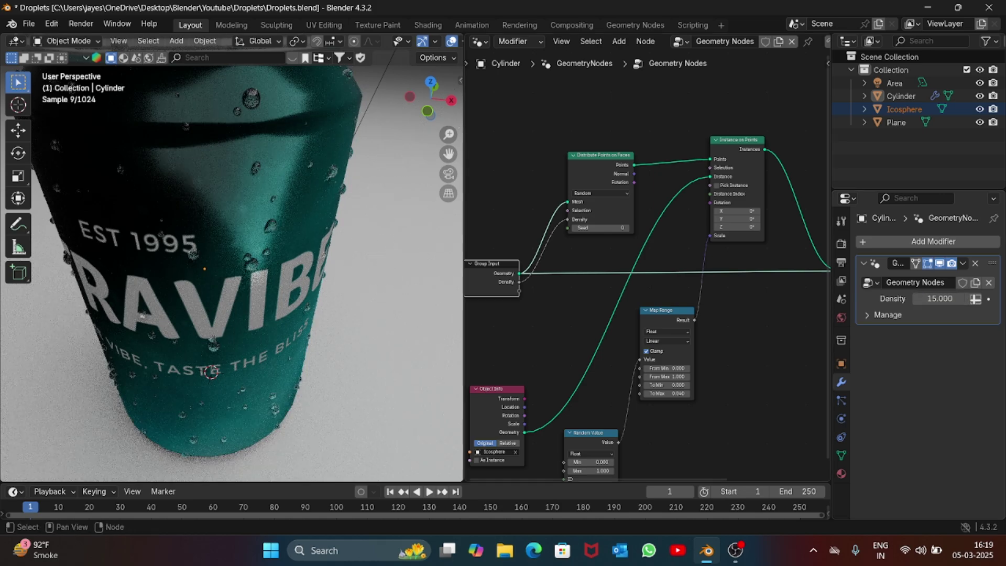
pyautogui.scroll(-4, 217, 341)
pyautogui.moveTo(217, 342); pyautogui.dragTo(186, 330, button='middle')
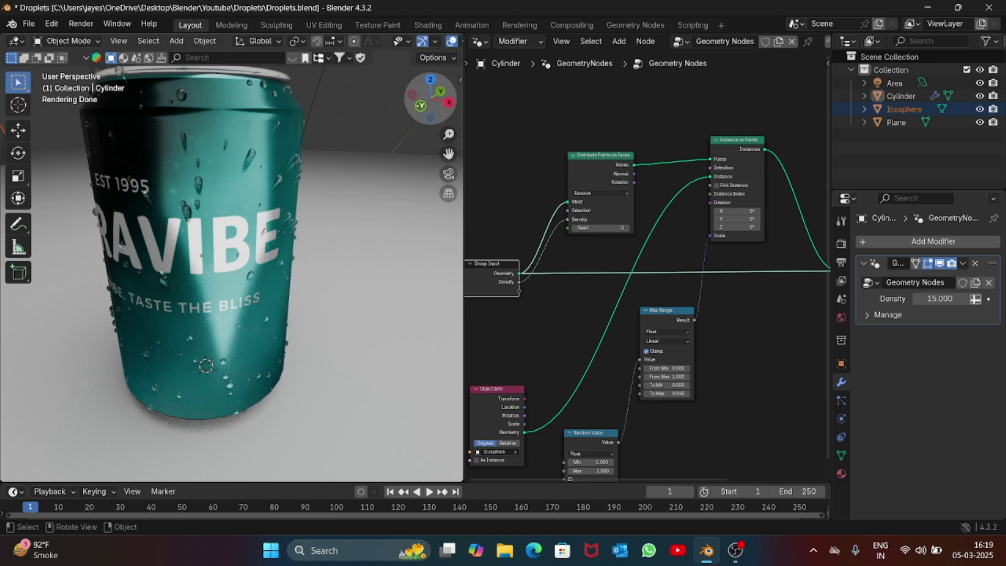
pyautogui.moveTo(421, 106); pyautogui.dragTo(428, 103)
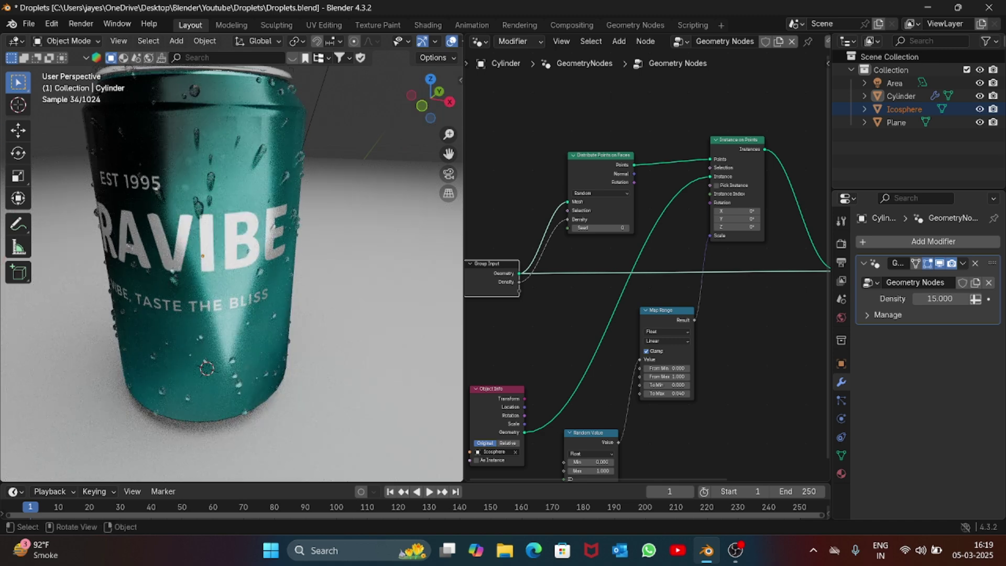